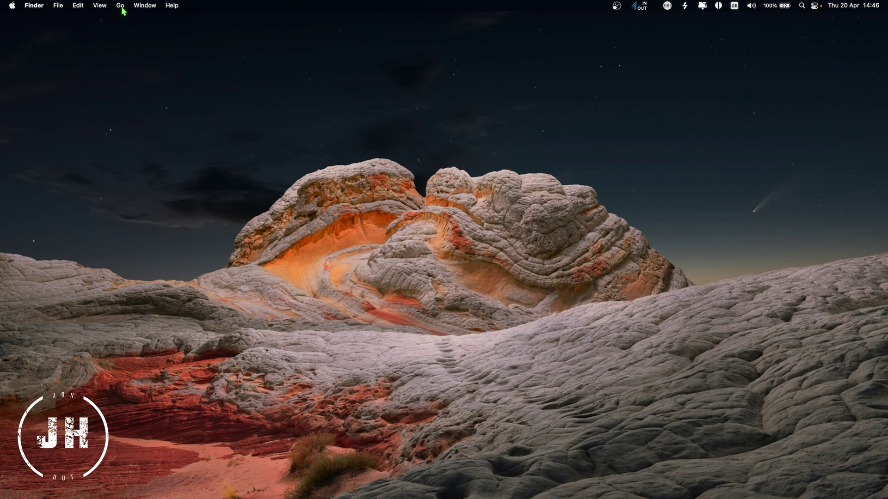
Step: Open Audio MIDI Setup from the Utilities folder and show the MIDI Studio window
left_click(120, 5)
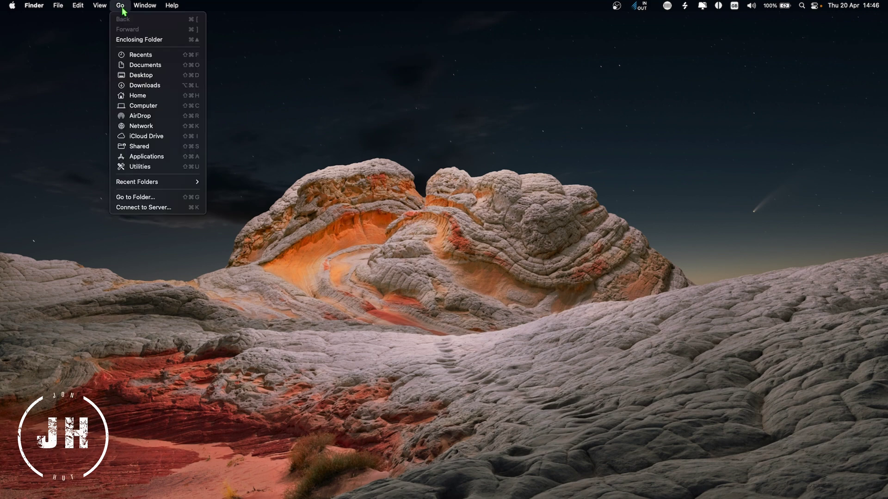
left_click(150, 167)
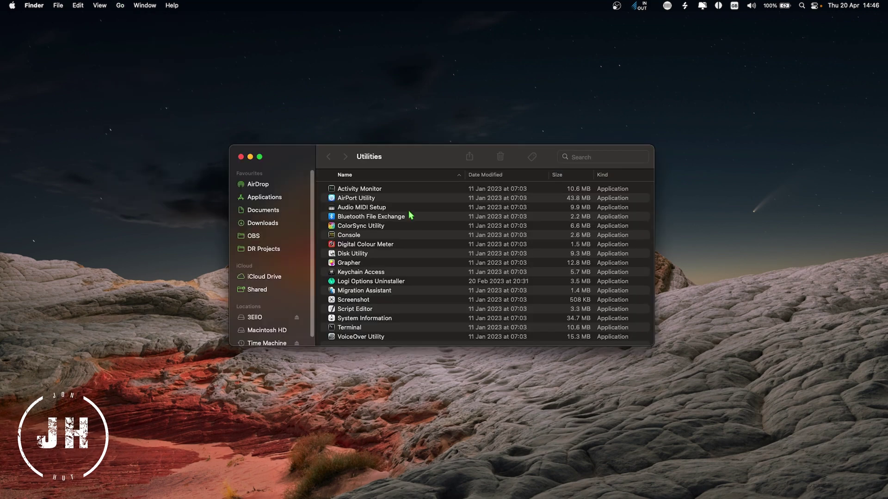
double_click(357, 208)
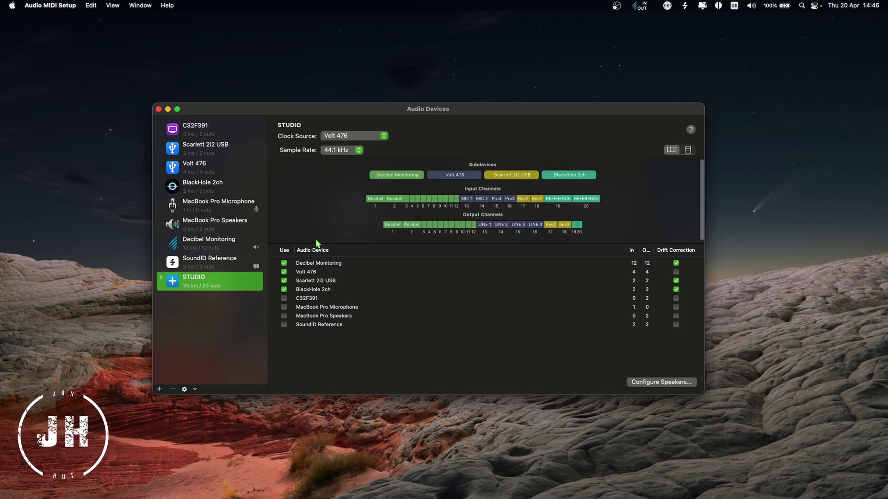
left_click(136, 7)
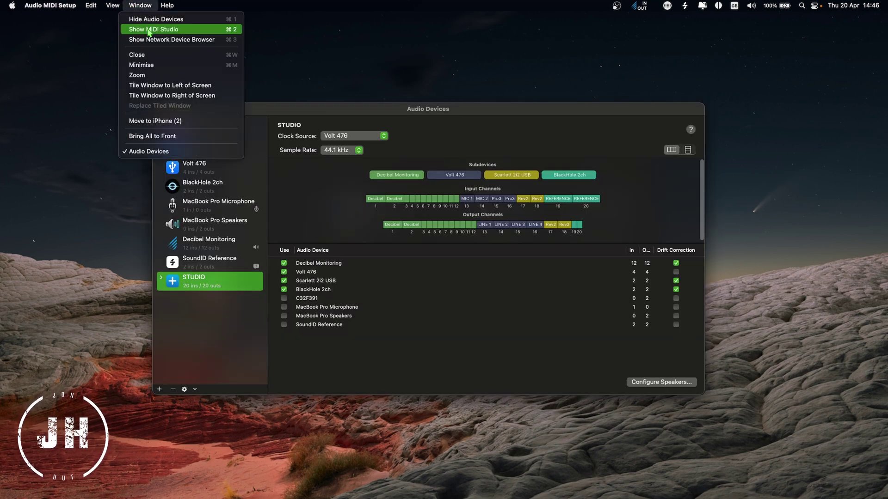
left_click(149, 29)
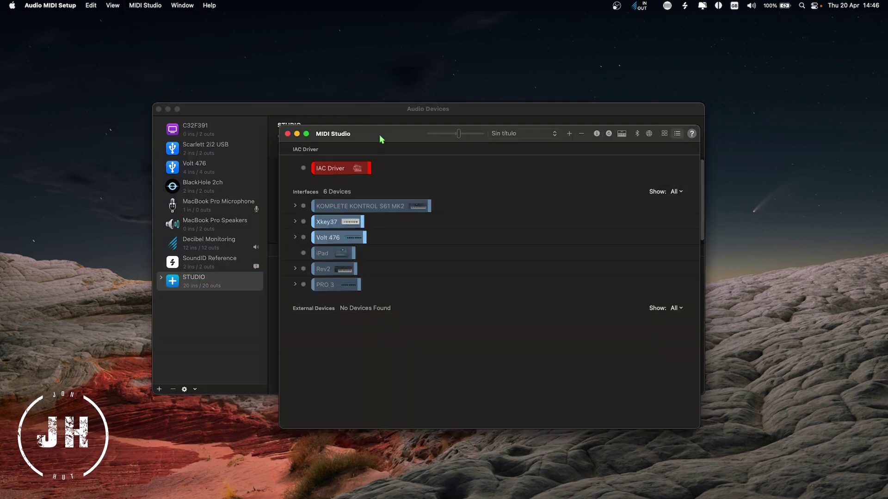
left_click_drag(377, 139, 388, 145)
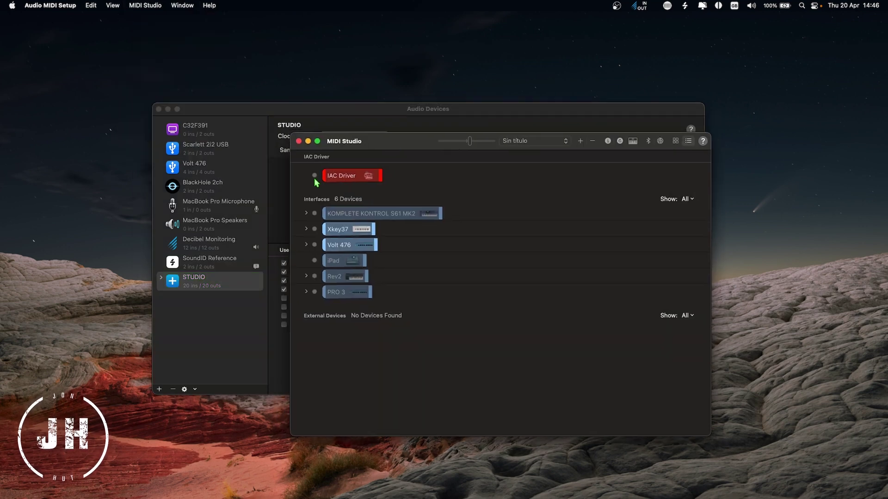
Step: Examine the IAC Driver's online setting and its StreamDeck2Daw and Daw2StreamDeck ports, and close its properties and MIDI Studio
double_click(354, 179)
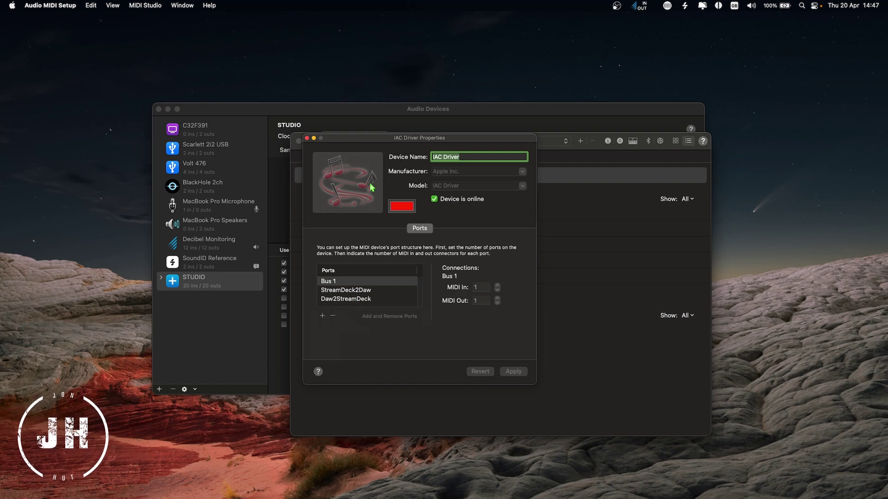
left_click(307, 138)
left_click(299, 141)
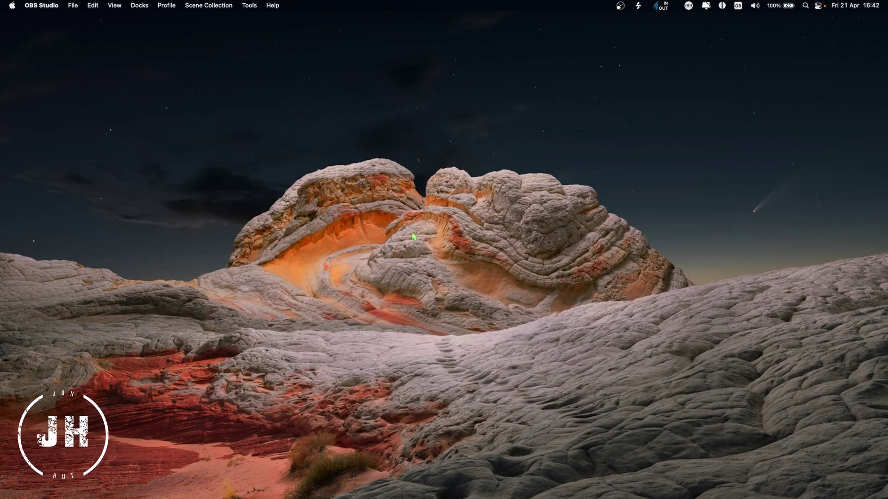
Step: Switch to FL Studio 21 and examine the IAC Driver StreamDeck2Daw input and output ports in the MIDI settings
mouse_move(2, 218)
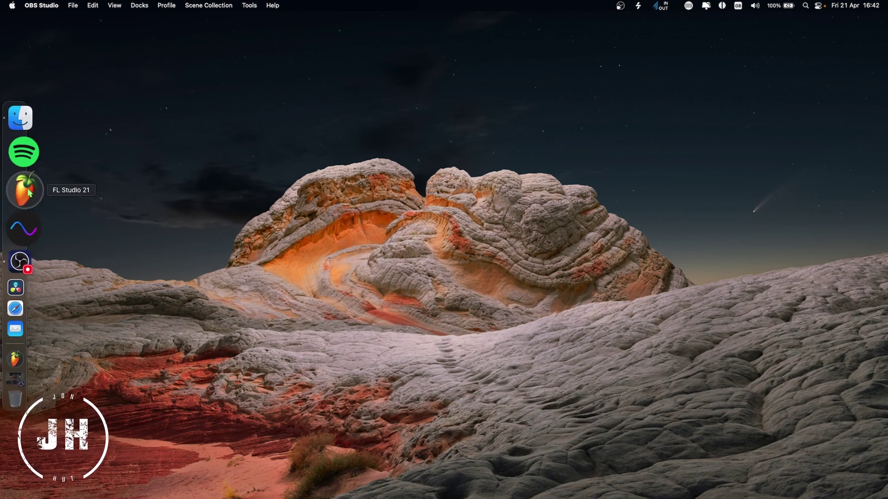
left_click(29, 194)
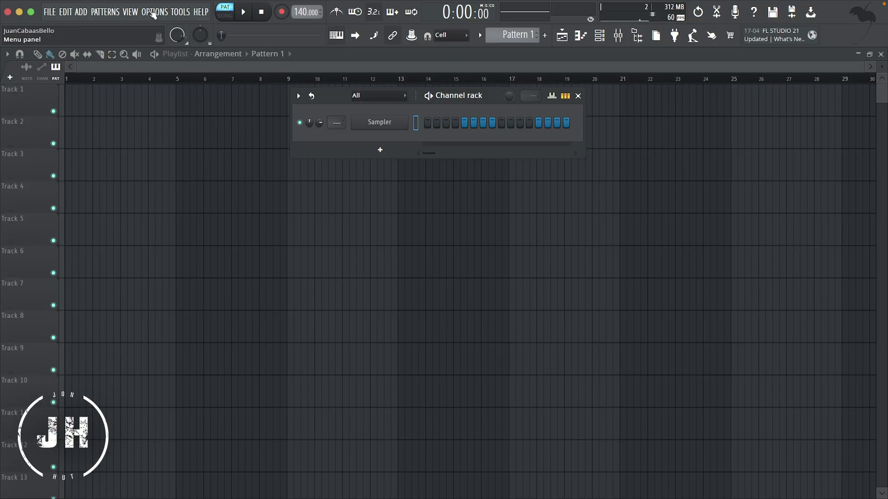
left_click(153, 13)
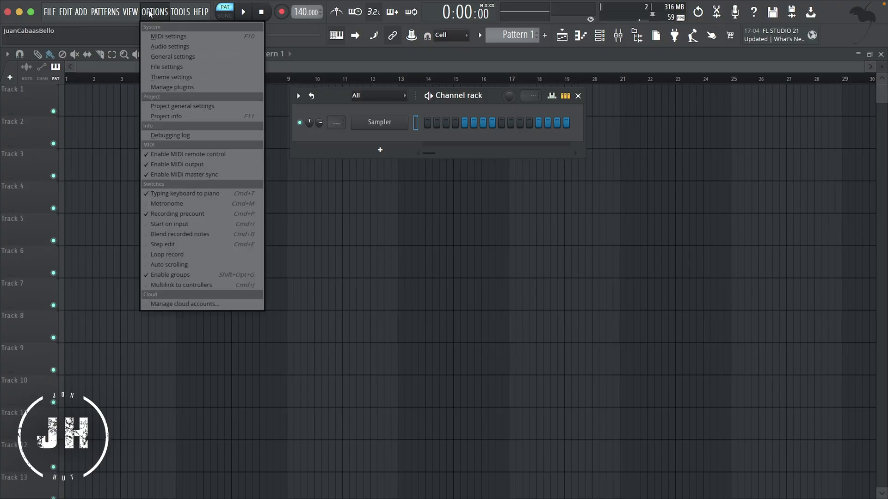
left_click(179, 40)
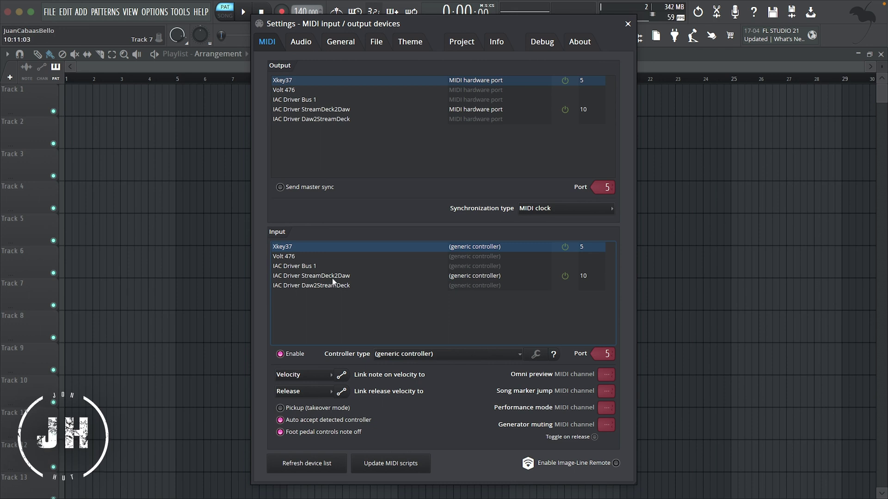
left_click(303, 277)
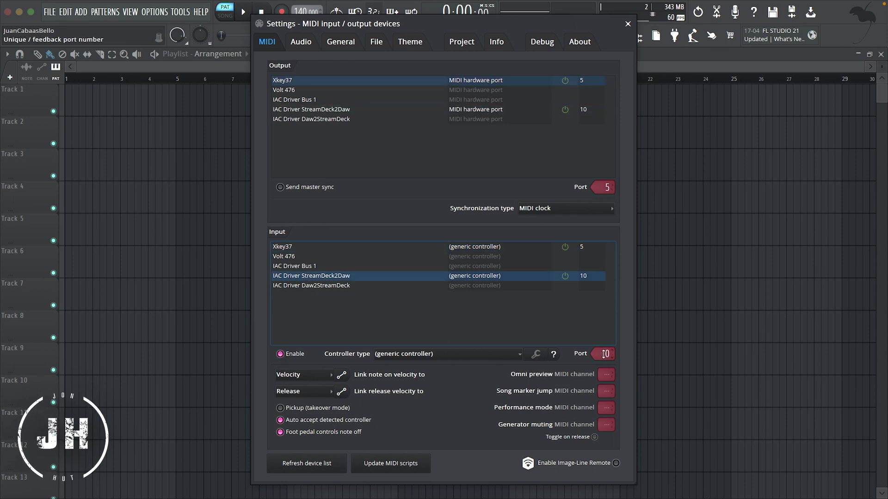
left_click(303, 110)
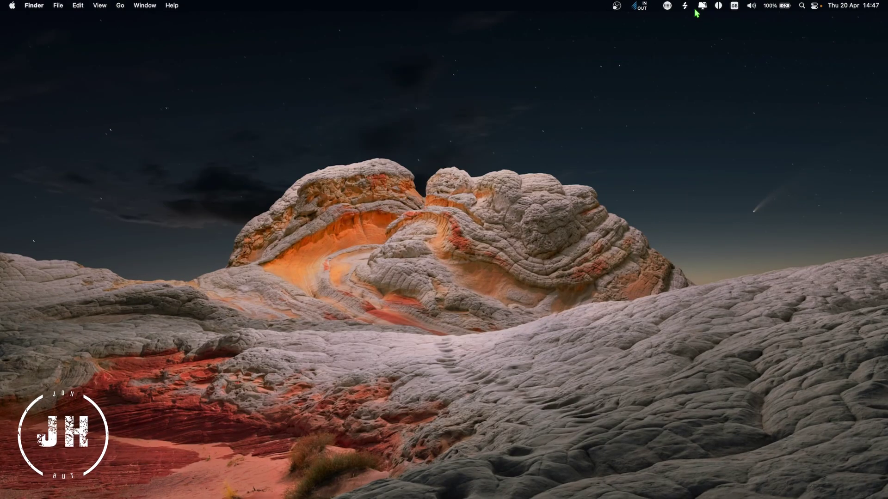
Step: Open the Stream Deck configuration and examine the FL Studio, Template, OBS and DaVinci keys in the STUDIO profile's app folder
left_click(668, 6)
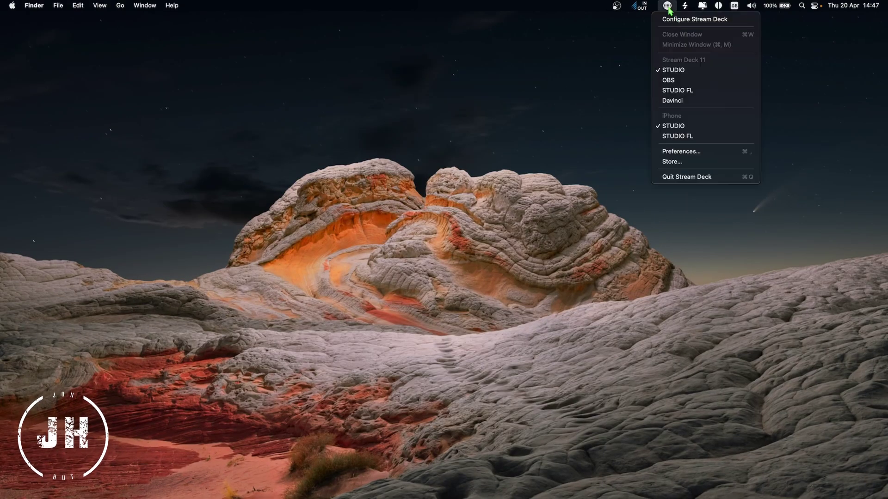
left_click(678, 21)
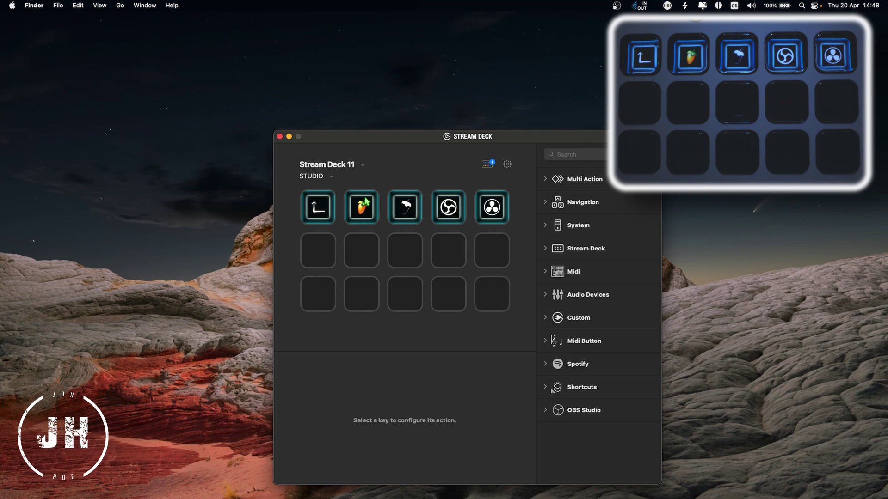
left_click(363, 208)
left_click(408, 208)
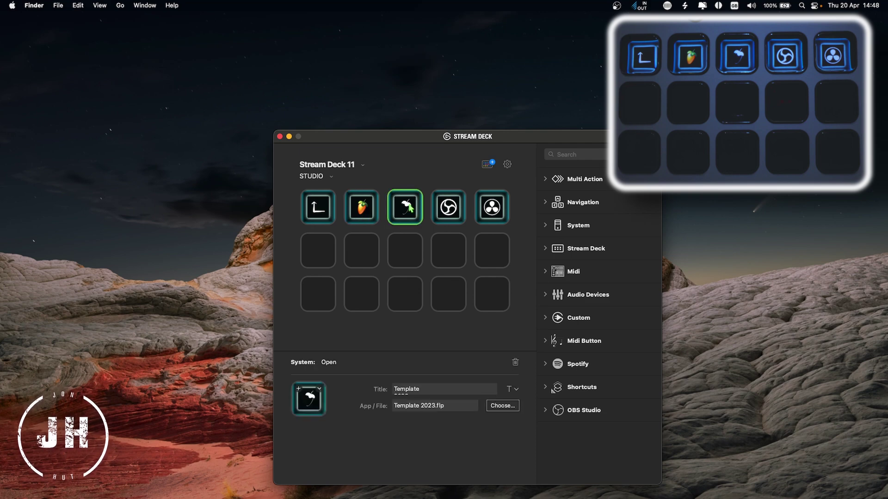
left_click(455, 208)
left_click(494, 211)
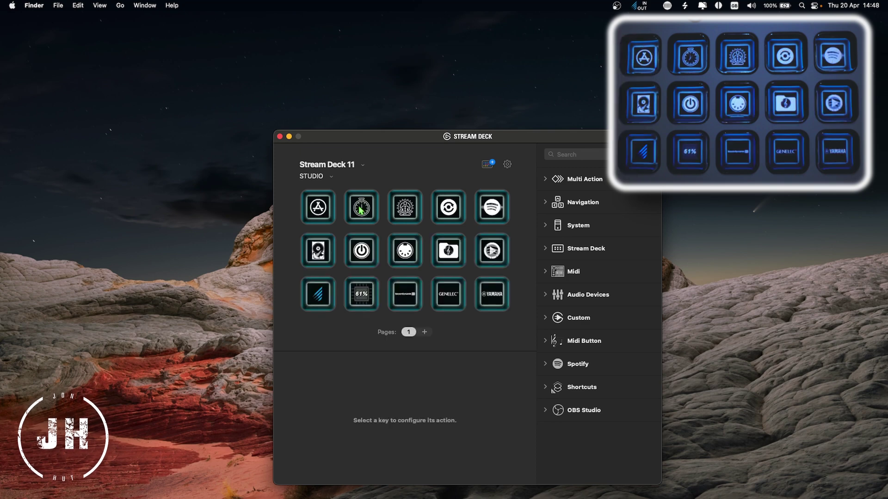
Step: Examine the Timer key and the list of actions inside the plugin-software Multi Action key, and return to the key grid
left_click(361, 209)
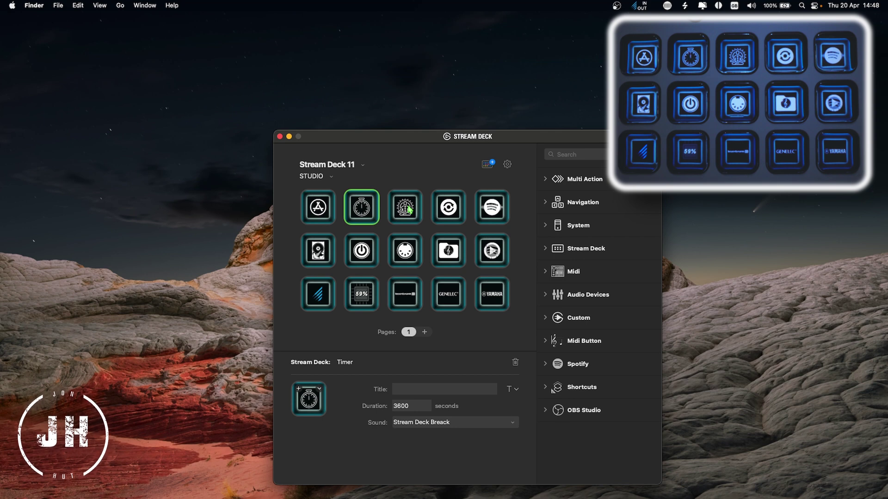
left_click(450, 208)
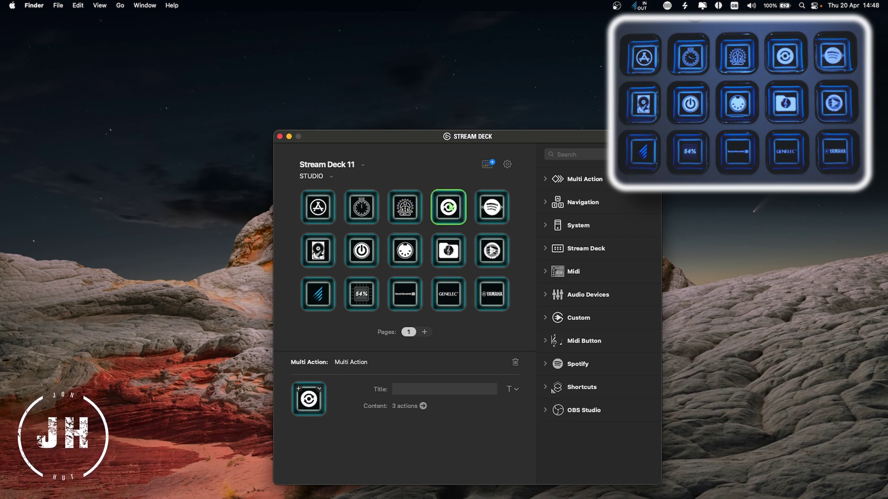
left_click(423, 406)
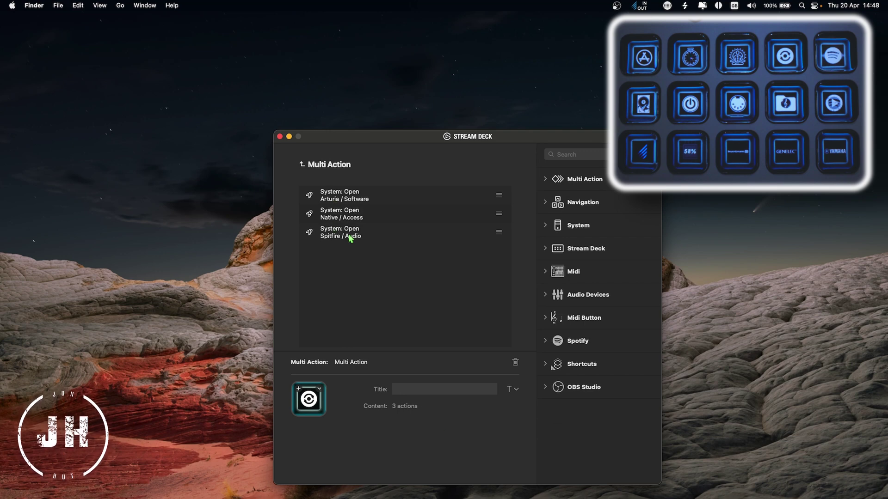
left_click(303, 167)
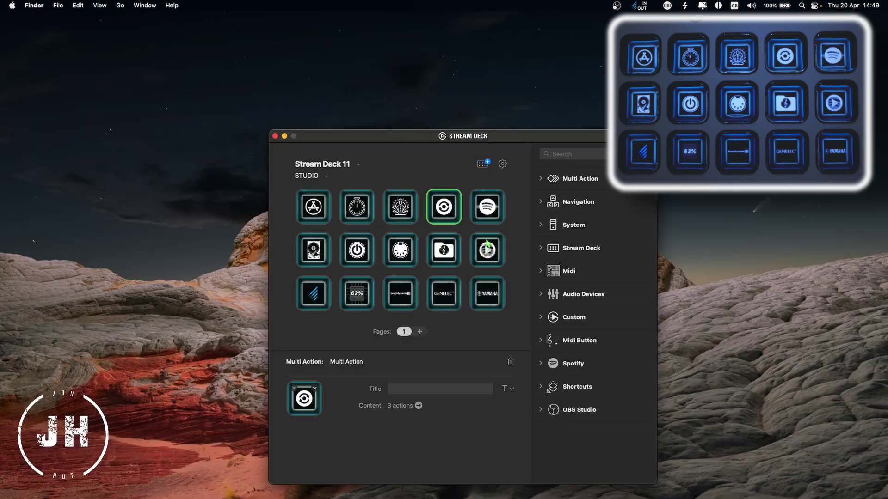
Step: Examine the Spotify Play/Pause, Audio MIDI Setup, Shut Down and hard-drive Multi Action keys, closing the Audio Devices window that opens
left_click(488, 250)
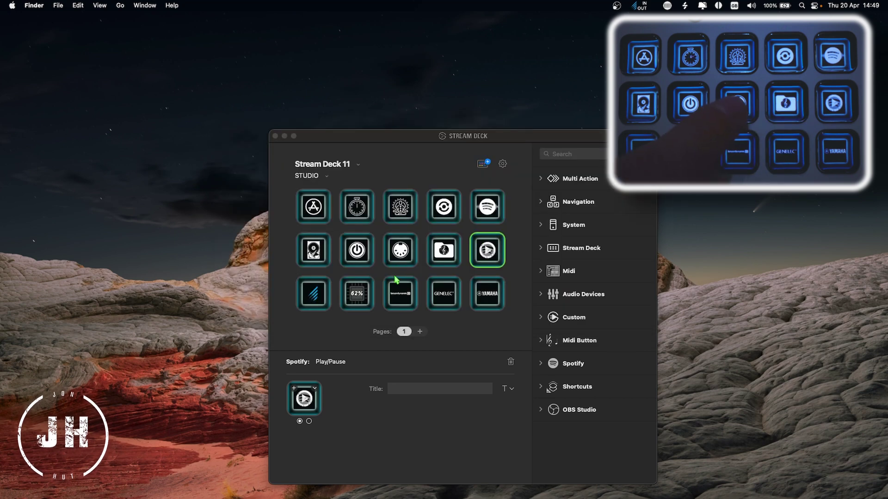
left_click(400, 251)
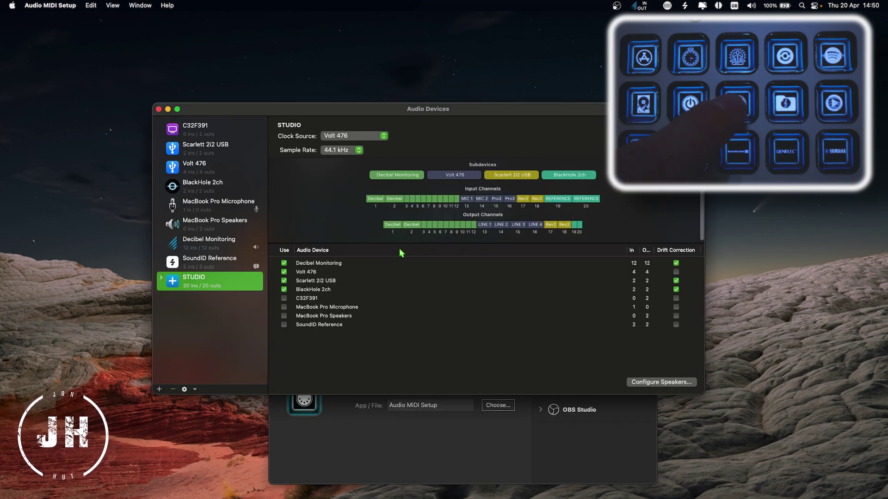
key("cmd+w")
left_click(357, 250)
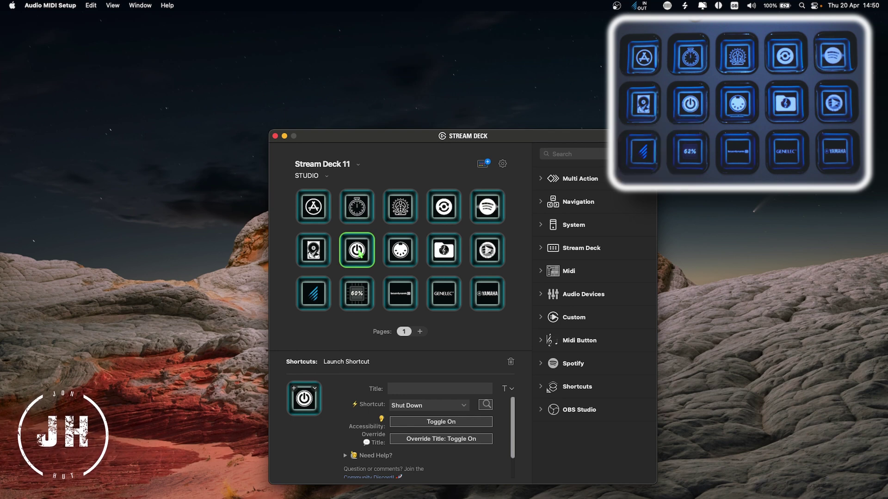
left_click(316, 252)
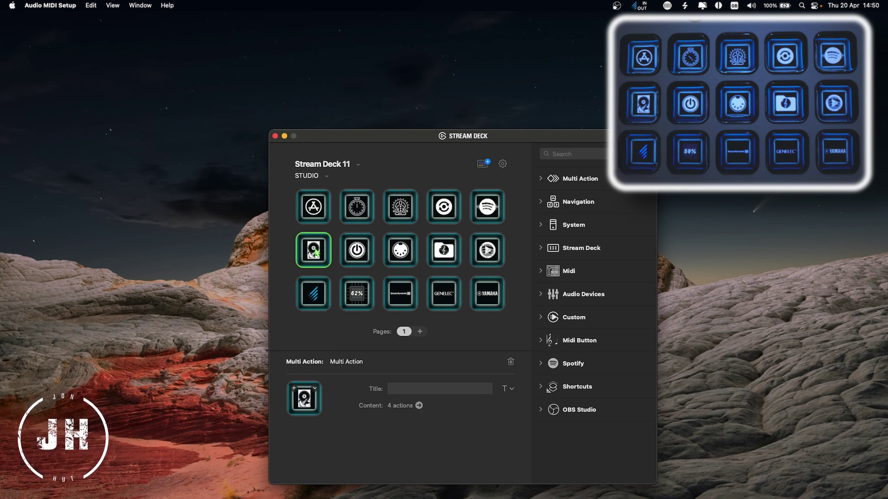
Step: Examine the Multi Action Switch, CPU, Beyer, Genelec and Yamaha keys, and check the system's sound output list
left_click(316, 295)
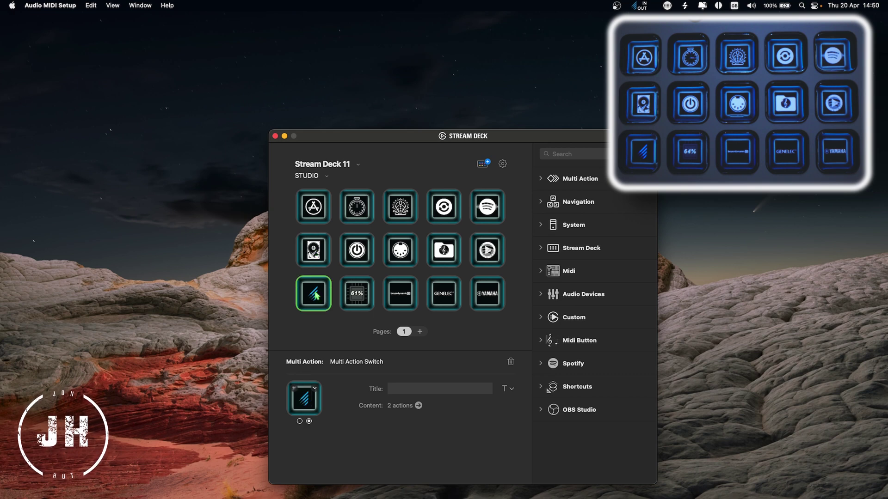
left_click(751, 6)
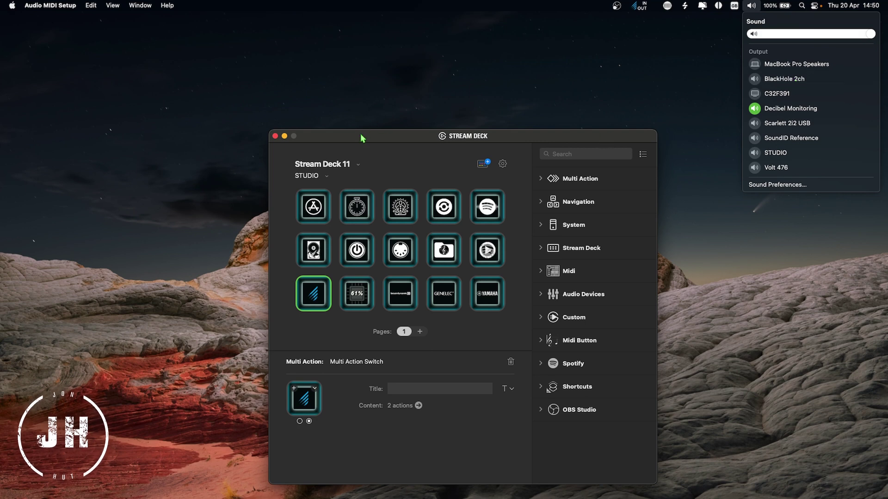
left_click(354, 298)
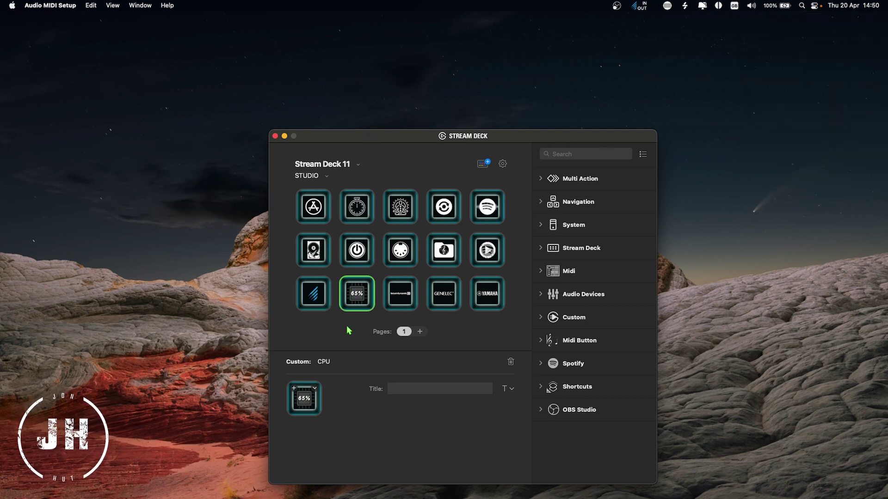
left_click(400, 300)
left_click(440, 296)
left_click(493, 297)
left_click(407, 294)
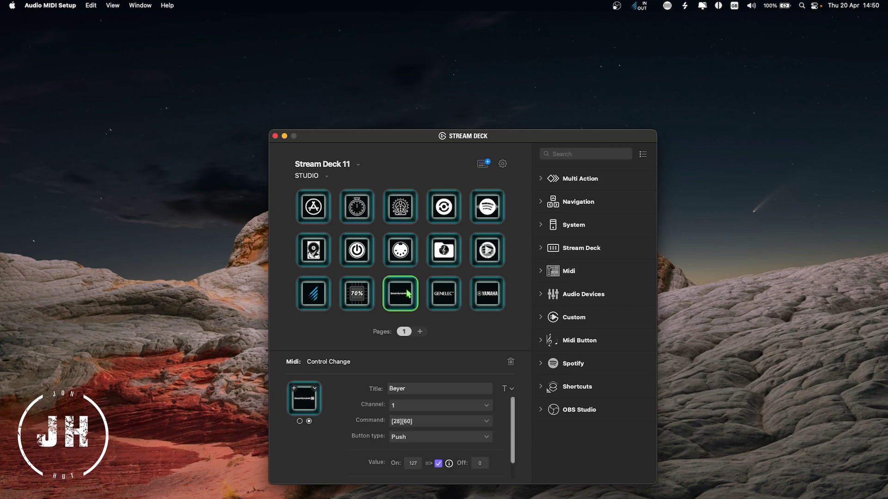
left_click(483, 297)
left_click(685, 5)
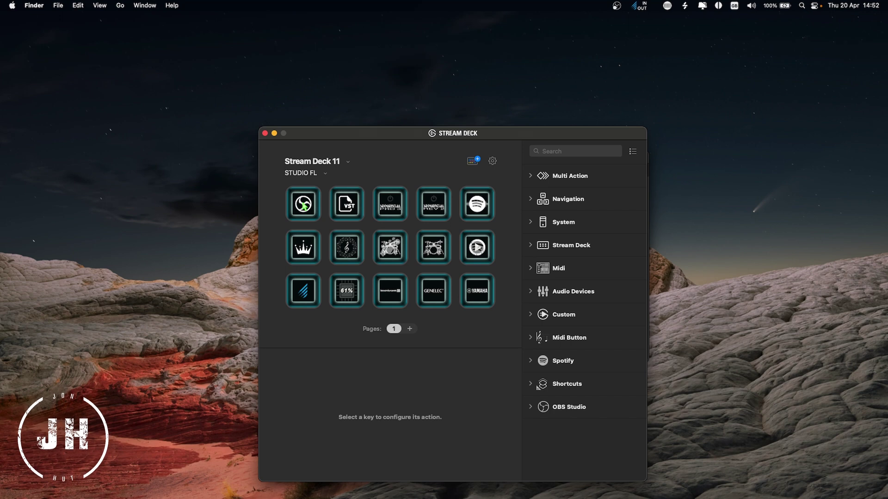
Step: Browse the STUDIO FL profile's VST folder, viewing the FX plugin keys and the instrument plugin keys
double_click(349, 209)
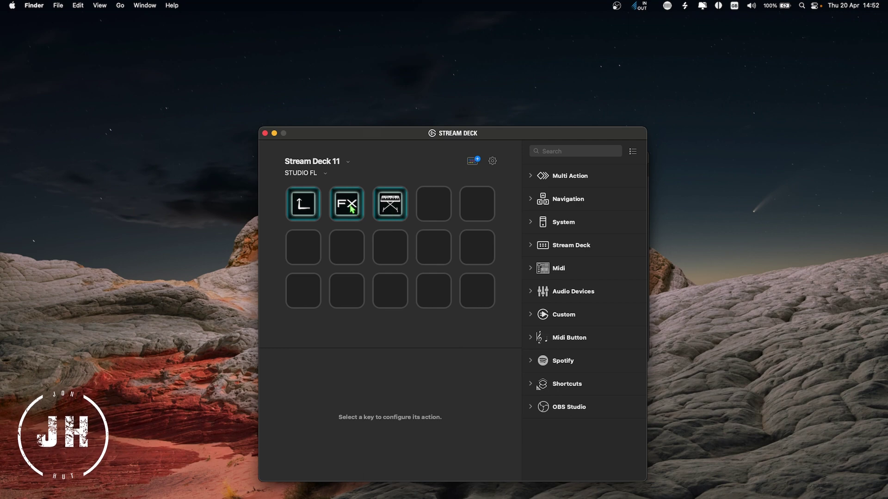
double_click(352, 209)
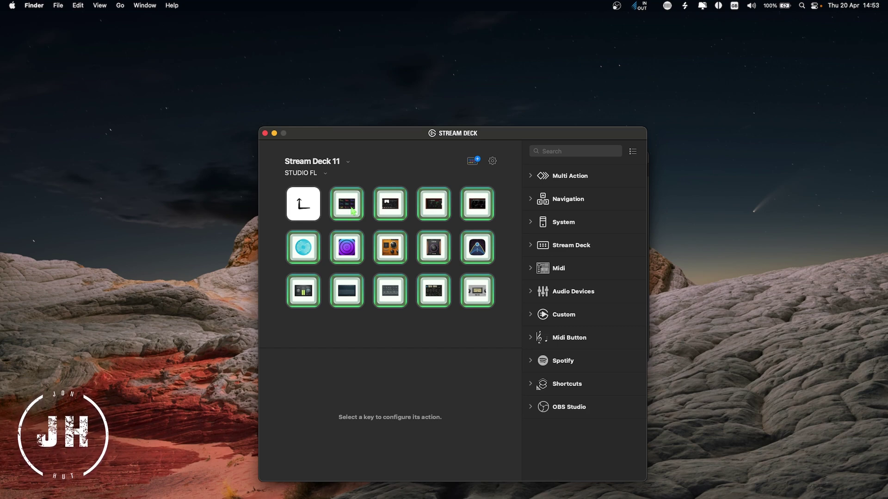
double_click(298, 206)
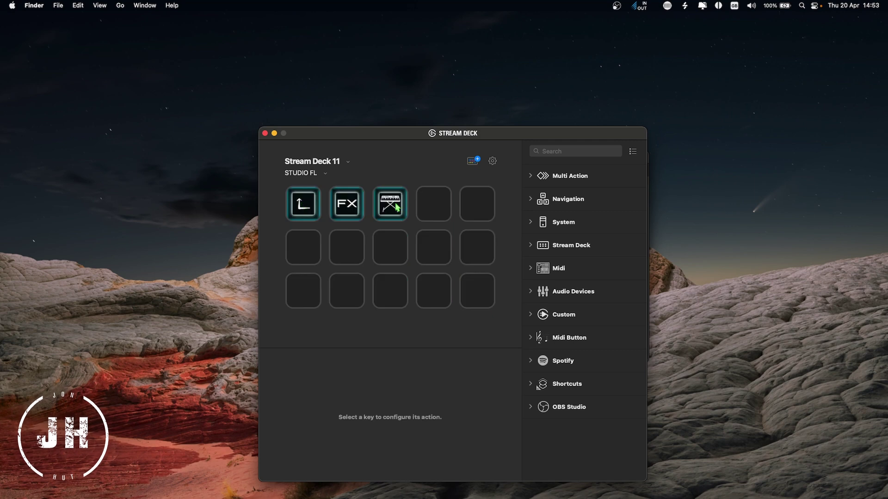
double_click(397, 208)
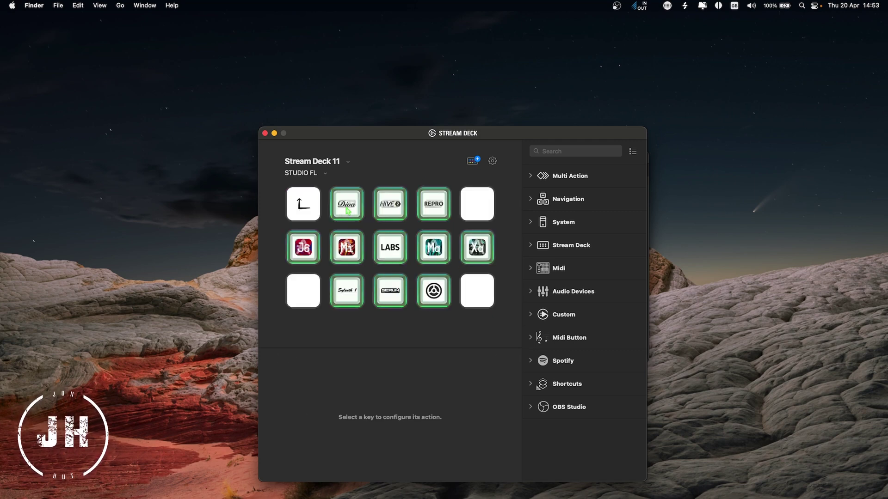
Step: Return from the VST folder to the main STUDIO FL keys and examine the two Sequential synth MIDI CC Toggle keys
double_click(303, 203)
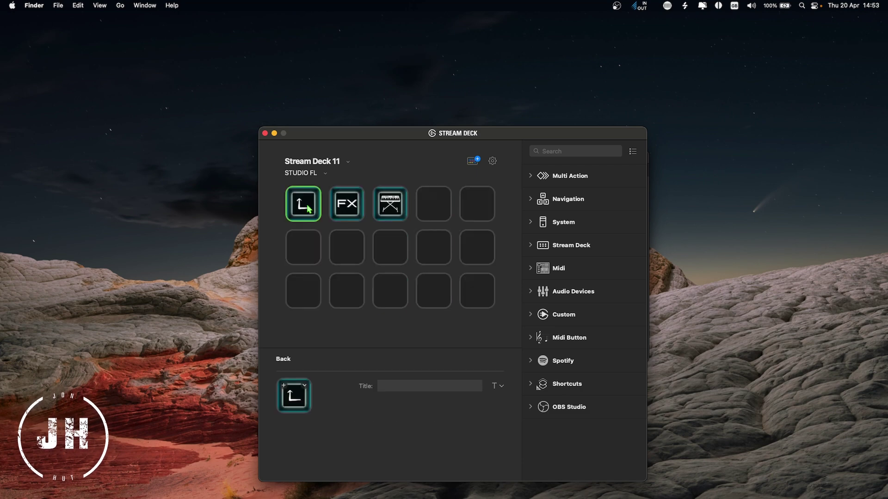
double_click(303, 204)
left_click(391, 203)
left_click(434, 202)
left_click(388, 211)
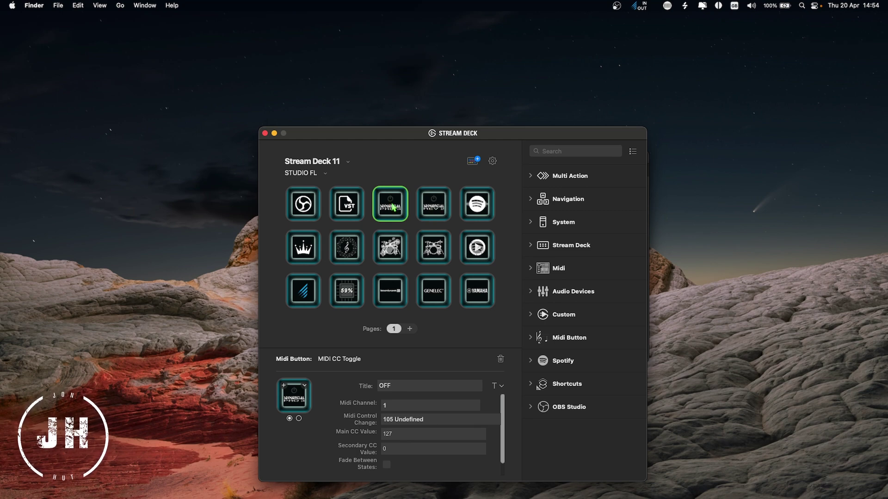
Step: Examine the Spotify Multi Action key and the Spotify Play/Pause key
left_click(479, 248)
left_click(478, 212)
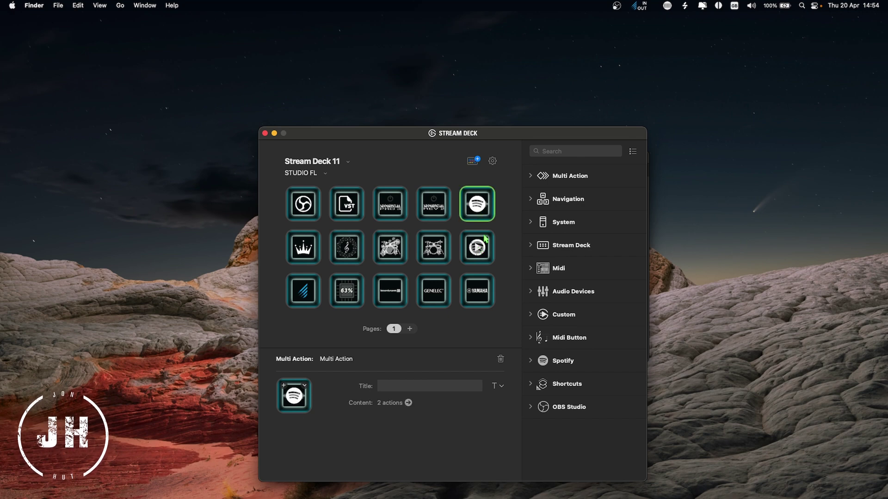
left_click(483, 248)
left_click(484, 206)
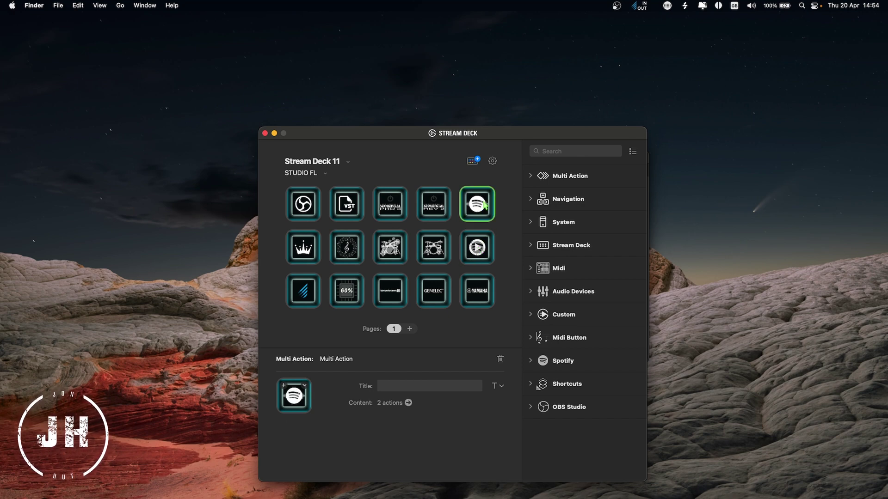
left_click(486, 248)
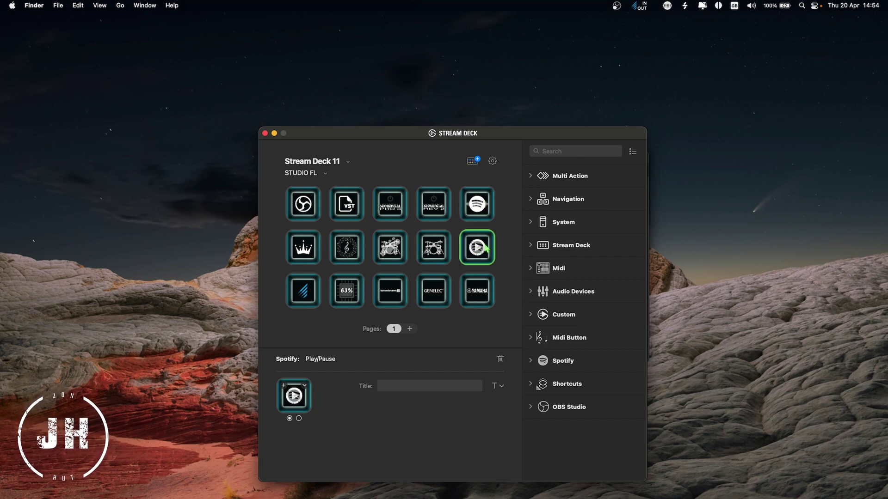
Step: Examine the MIDI CC Toggle settings of the two drum keys, the treble-clef key and the crown key
left_click(432, 250)
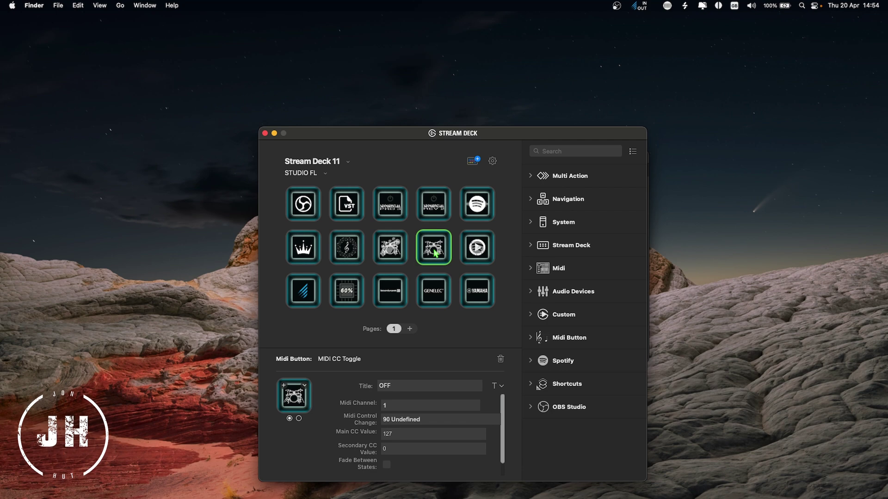
left_click(391, 247)
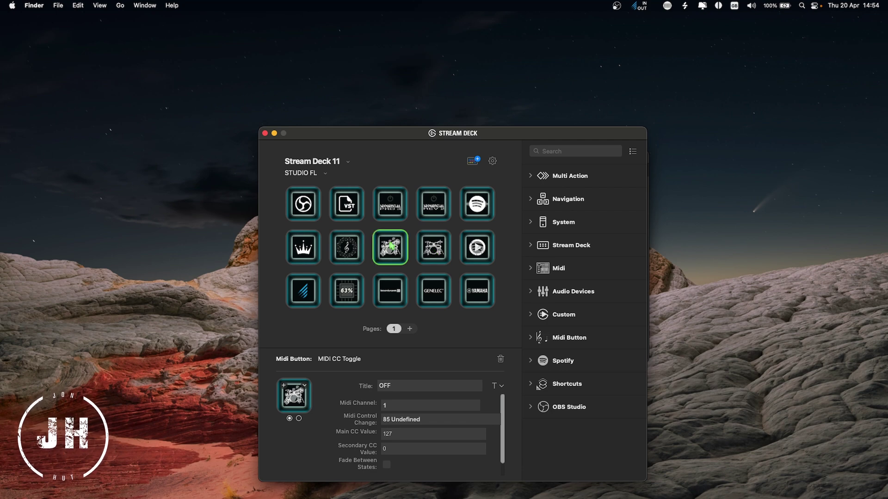
left_click(346, 252)
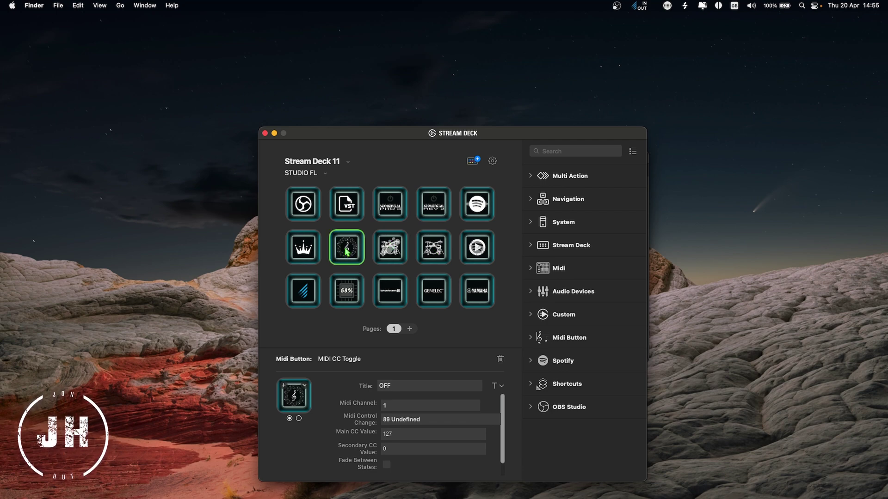
left_click(304, 253)
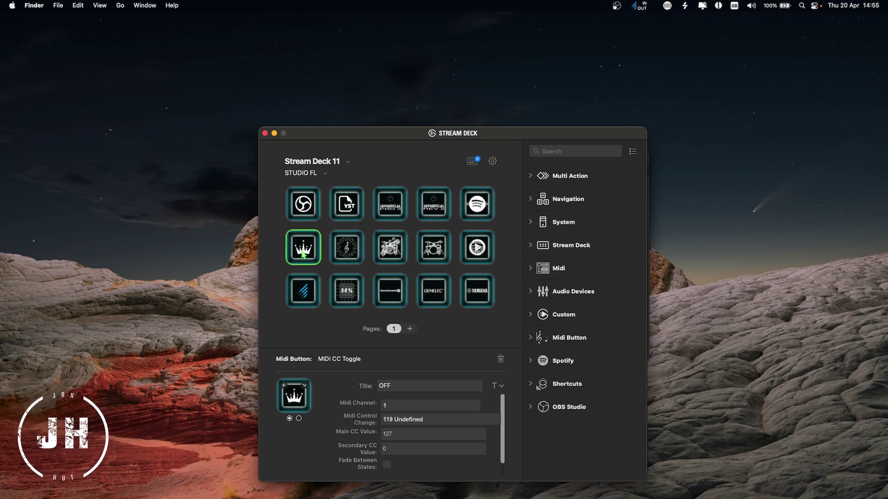
Step: Review the bottom-row keys again, covering the Multi Action Switch, CPU, Beyer and Genelec keys
left_click(303, 296)
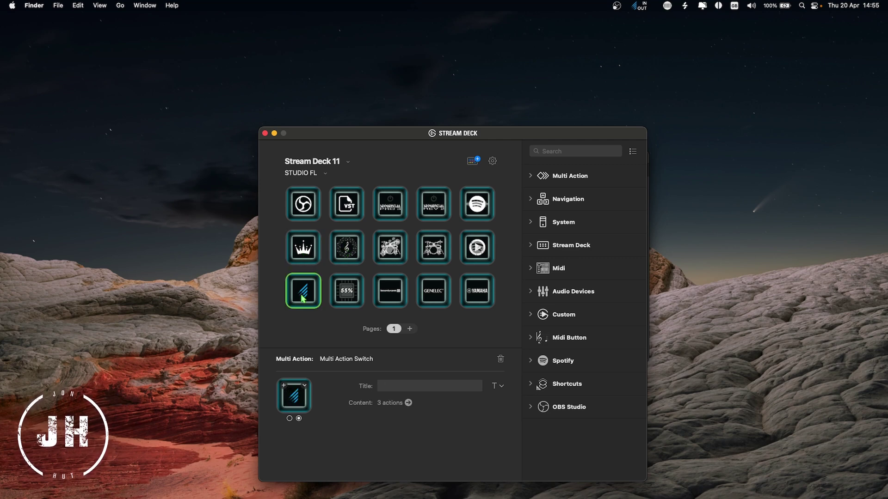
left_click(349, 296)
left_click(390, 301)
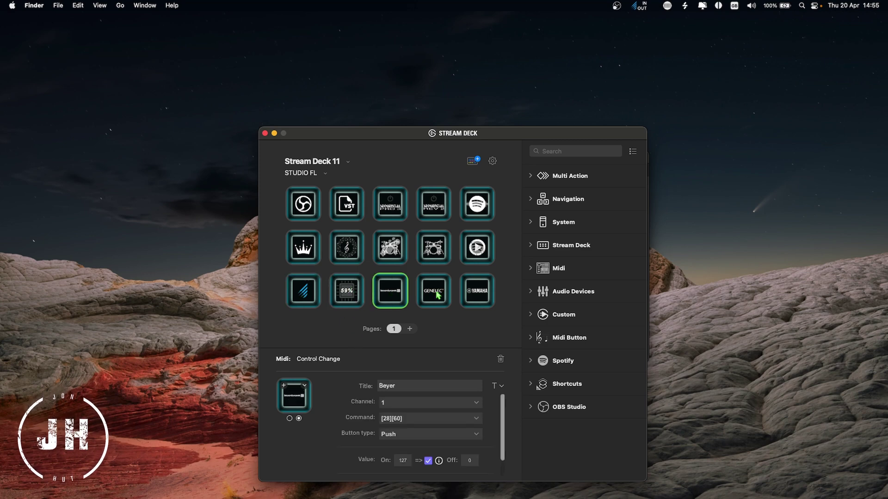
left_click(437, 295)
left_click(387, 298)
left_click(358, 292)
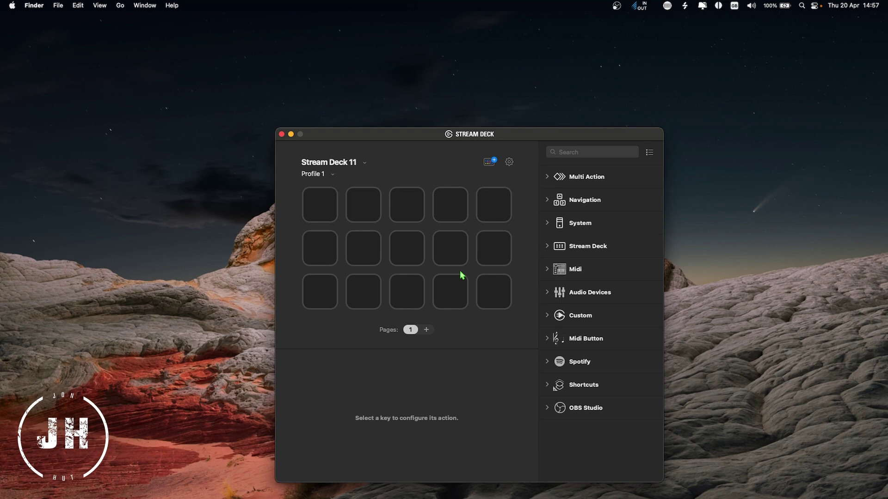
Step: Try a MIDI CC action from the Midi Button category on the first key of Profile 1, and delete it
left_click(548, 340)
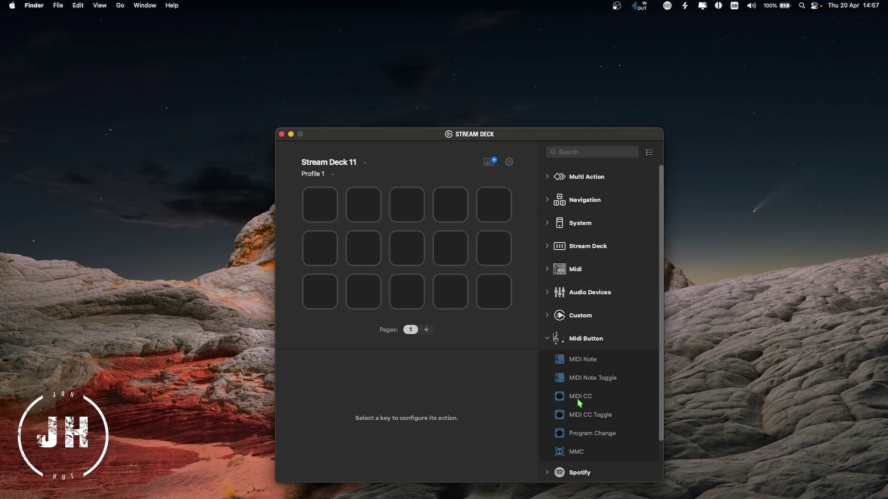
left_click_drag(578, 397, 329, 212)
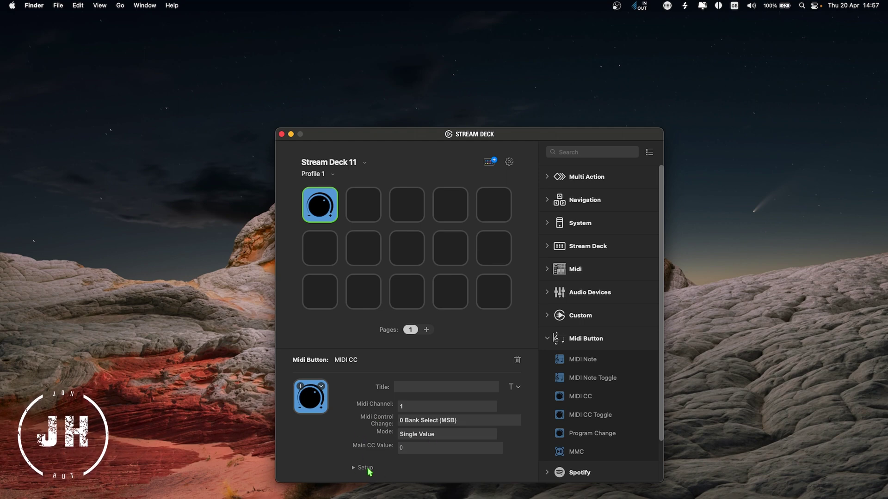
left_click(517, 360)
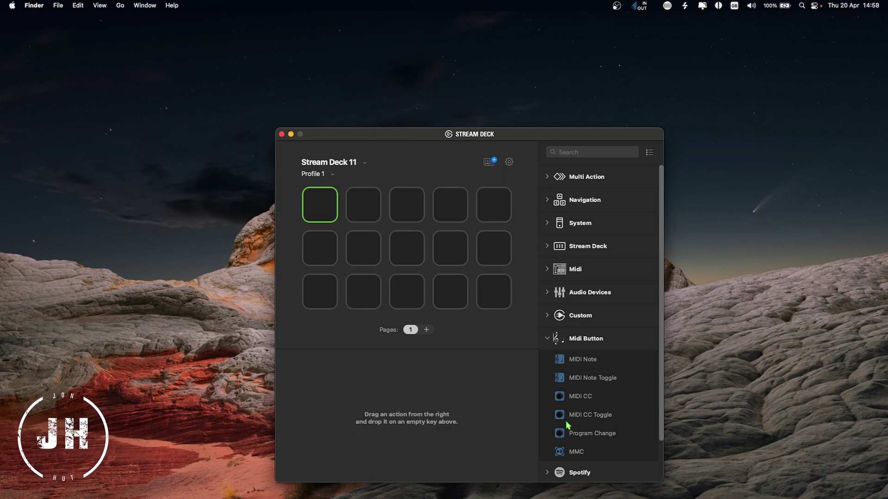
Step: Assign a MIDI CC Toggle action to the first key of Profile 1 and review its two states and settings
left_click_drag(596, 416, 326, 217)
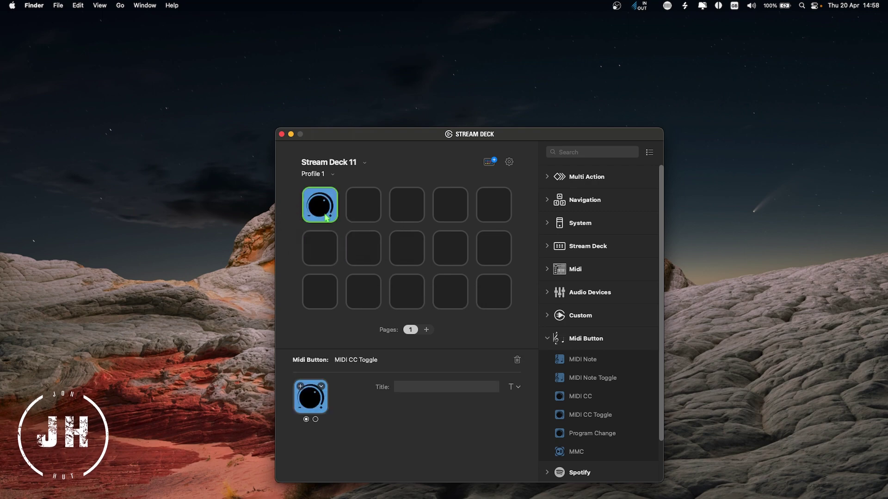
left_click(316, 420)
left_click(307, 419)
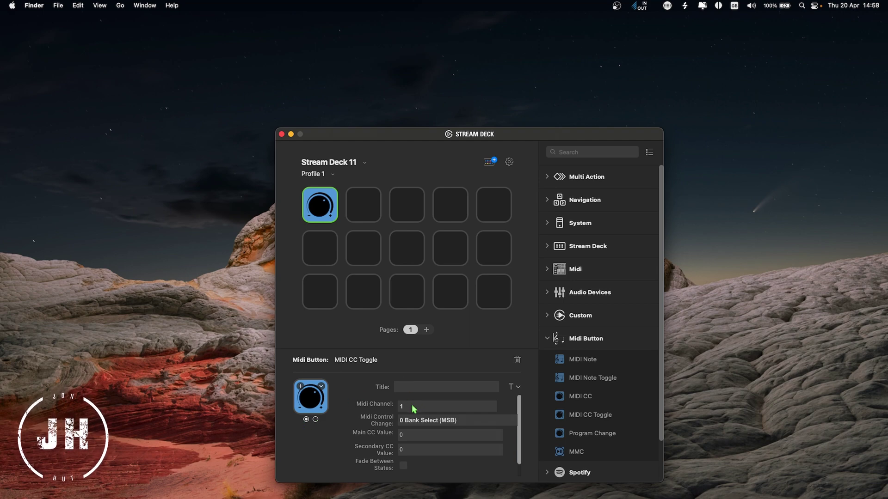
left_click_drag(520, 421, 521, 435)
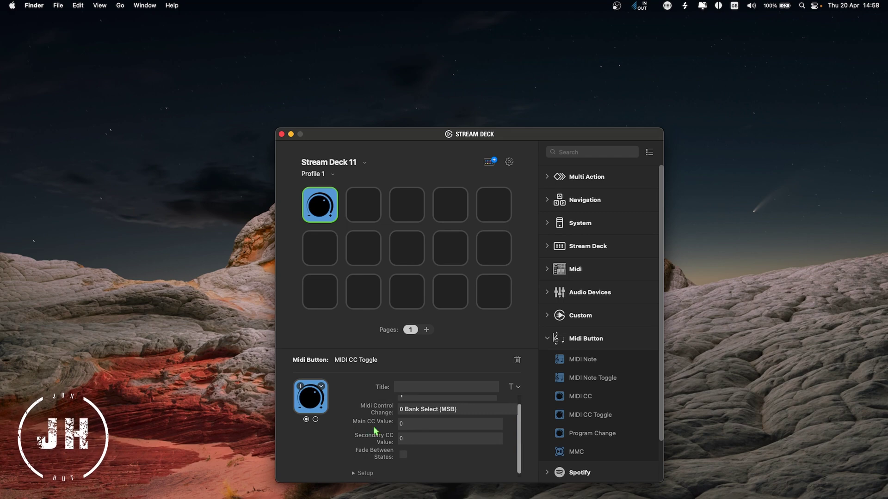
Step: Set the toggle key's Main CC Value to 127 and show its second state
left_click(414, 424)
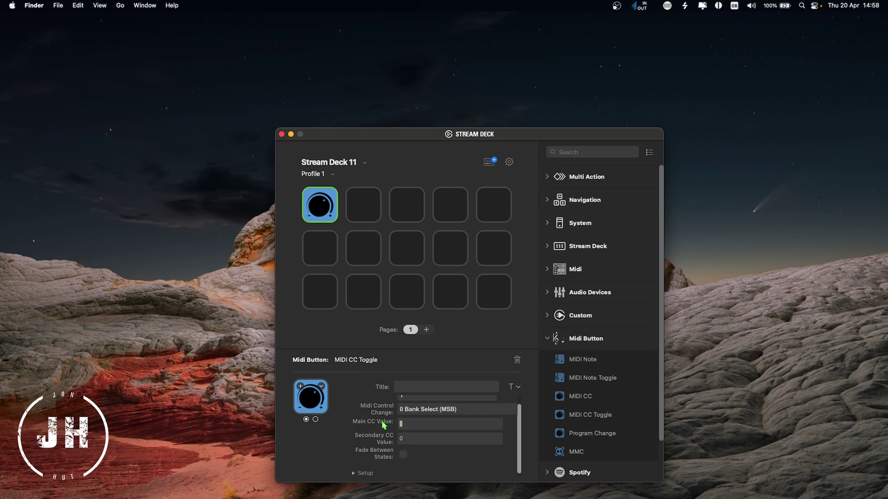
type("127")
scroll(391, 433, "down", 1)
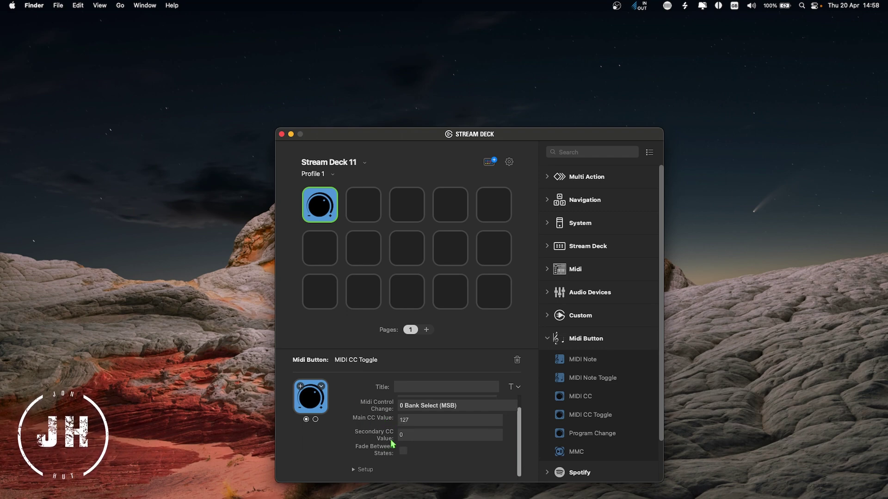
left_click(316, 419)
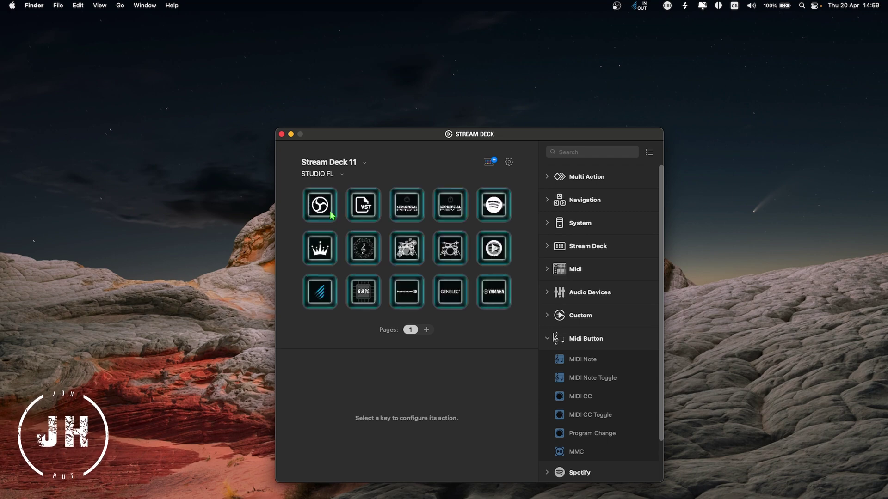
Step: Inspect the control change list of the STUDIO FL drum key beside Spotify Play/Pause, keeping 90 Undefined selected
left_click(451, 252)
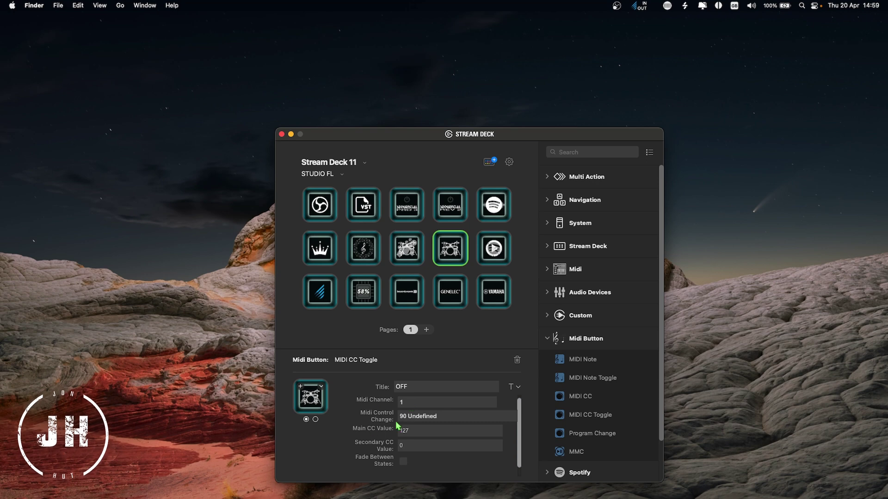
left_click(447, 416)
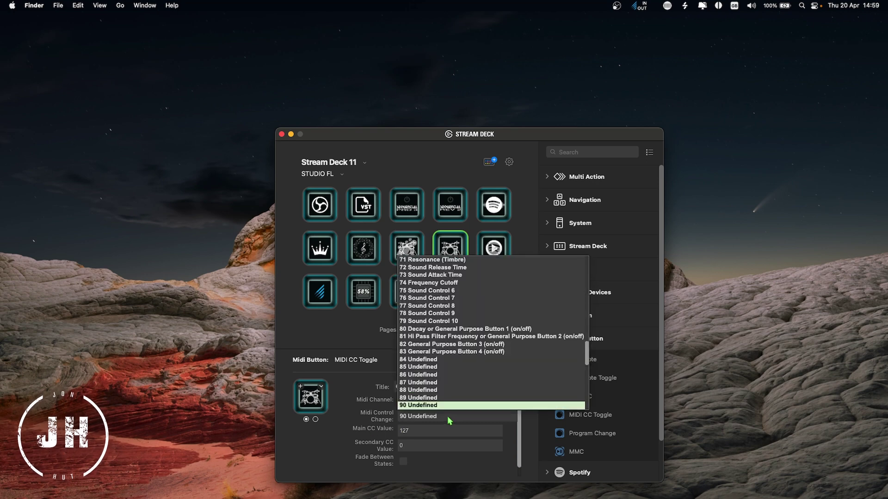
left_click(425, 405)
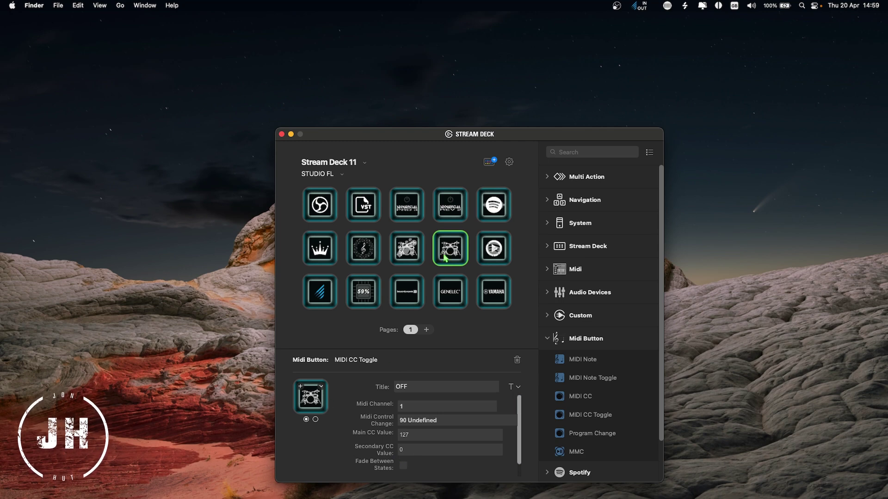
Step: Compare the control change assignments of the other drum key, the treble-clef key and the two Sequential synth keys
left_click(411, 253)
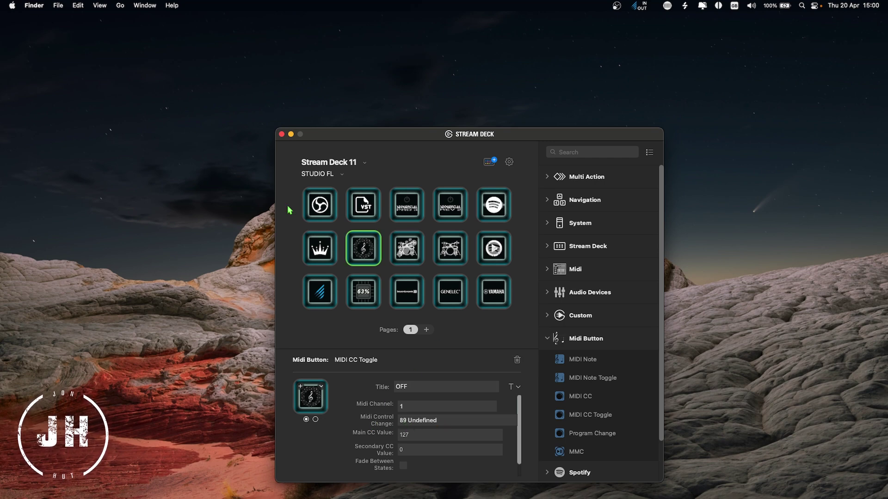
left_click(412, 200)
left_click(452, 200)
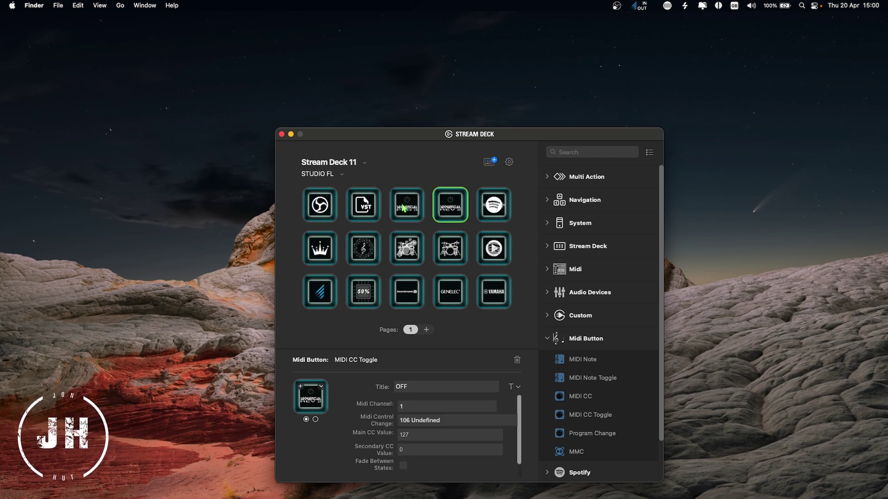
left_click(425, 212)
left_click(449, 215)
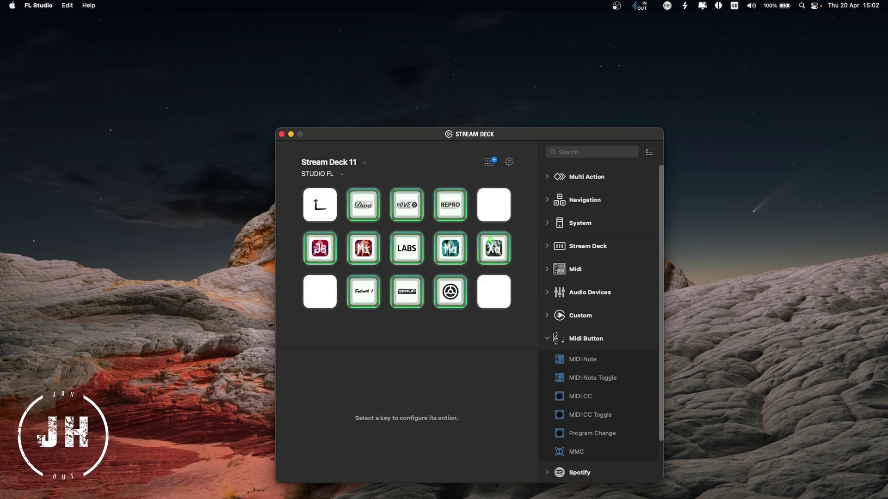
Step: Replace the blank Multi Action key at the start of the instrument folder's third row with a System Open action
left_click(323, 293)
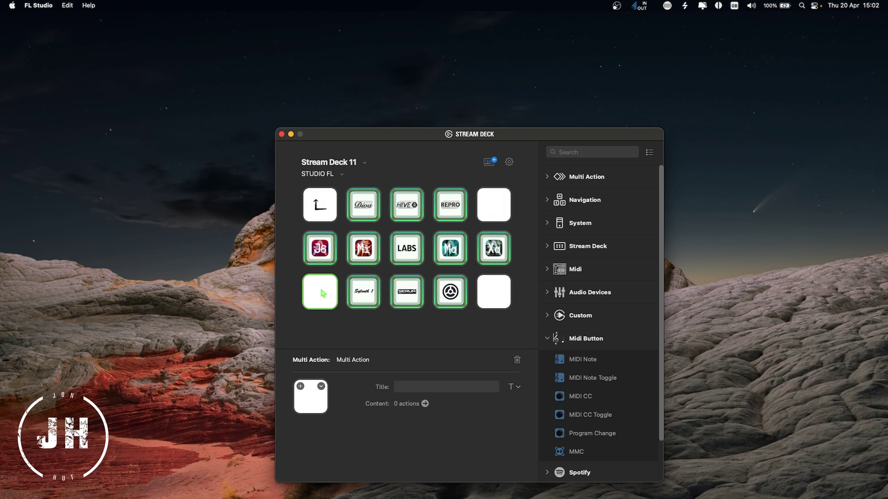
left_click(563, 339)
left_click(548, 224)
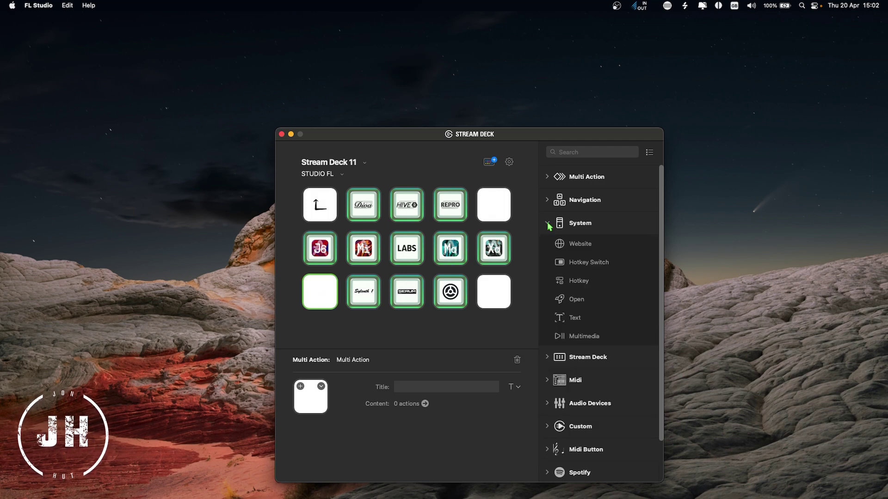
left_click_drag(578, 299, 319, 291)
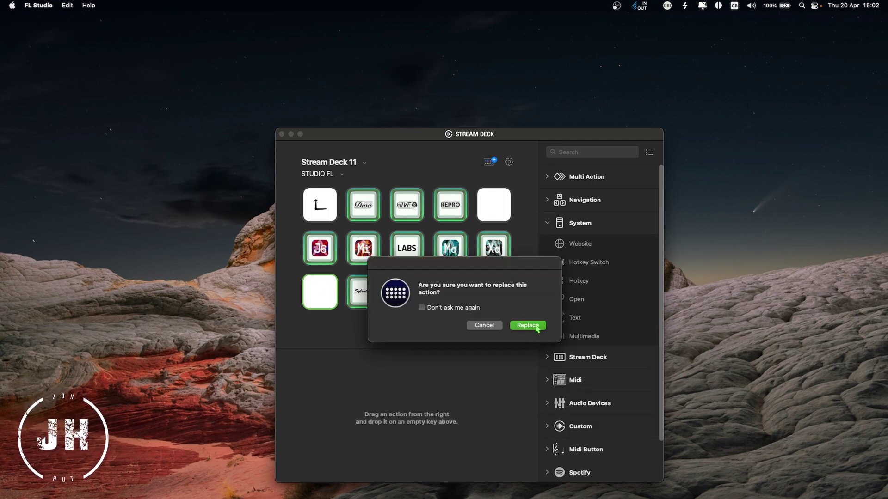
left_click(536, 327)
Step: Link the Open action to 3x Osc.fst in Documents/Image-Line/FL Studio/Presets/Plugin database/Generators/Synth FL
left_click(505, 404)
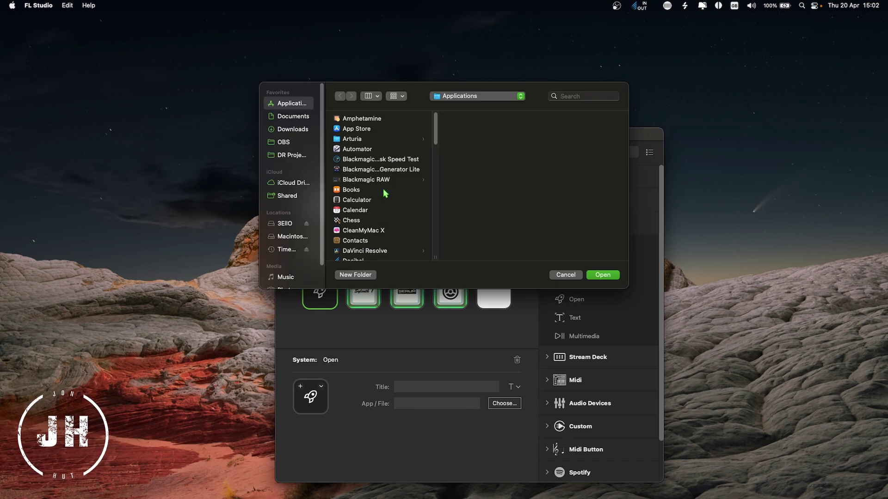
left_click(296, 117)
left_click(361, 161)
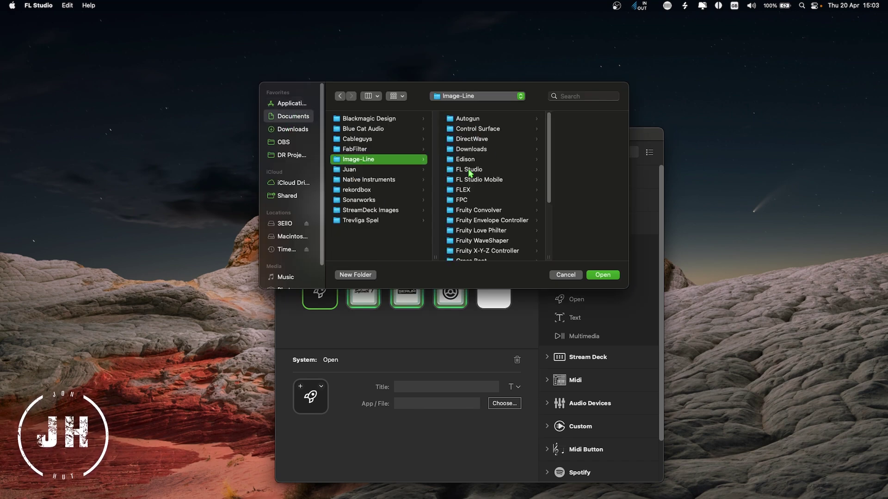
left_click(469, 170)
left_click(543, 149)
left_click(578, 160)
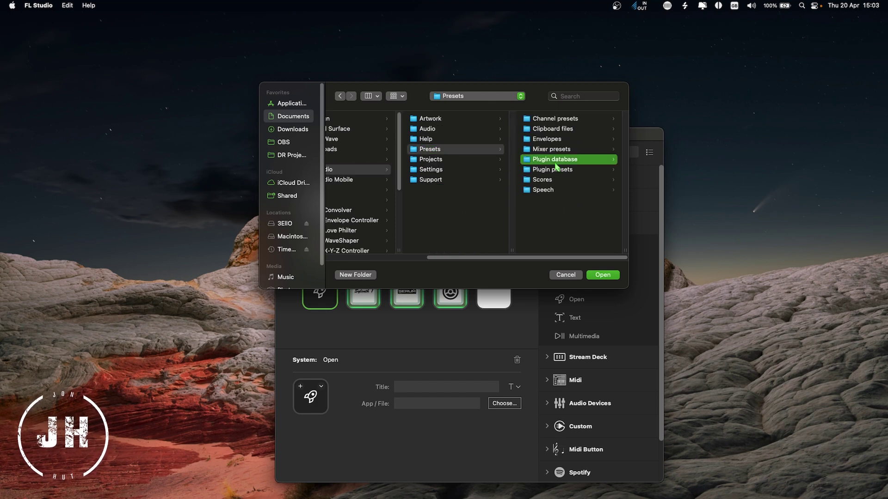
left_click(548, 139)
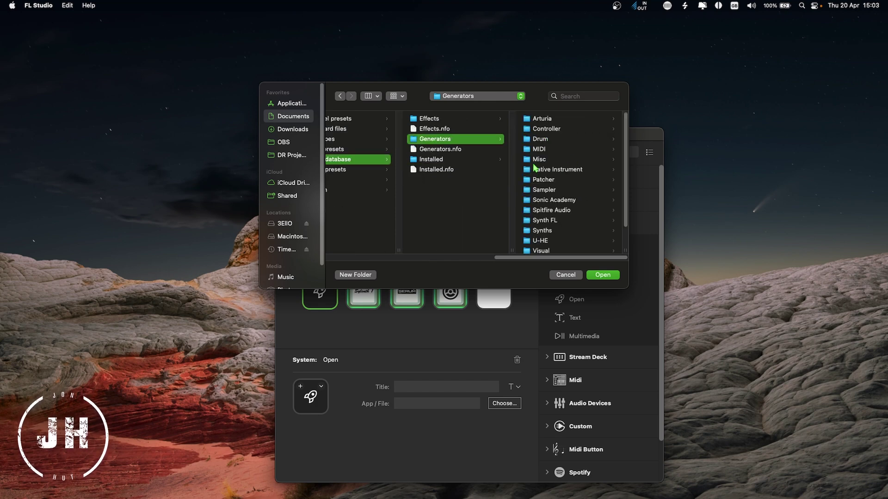
left_click(545, 220)
left_click(548, 120)
left_click(606, 275)
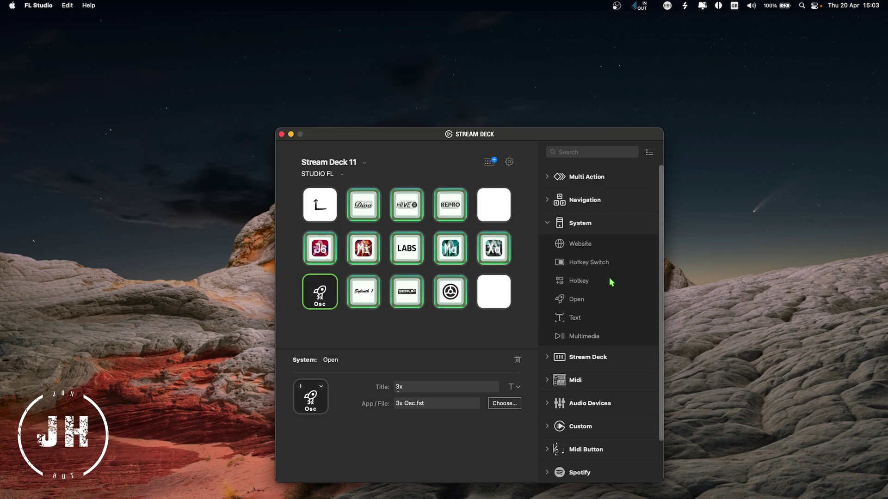
Step: Give the 3x Osc Open key the Audio.png icon from the OBS image folder and hide its title
left_click(321, 388)
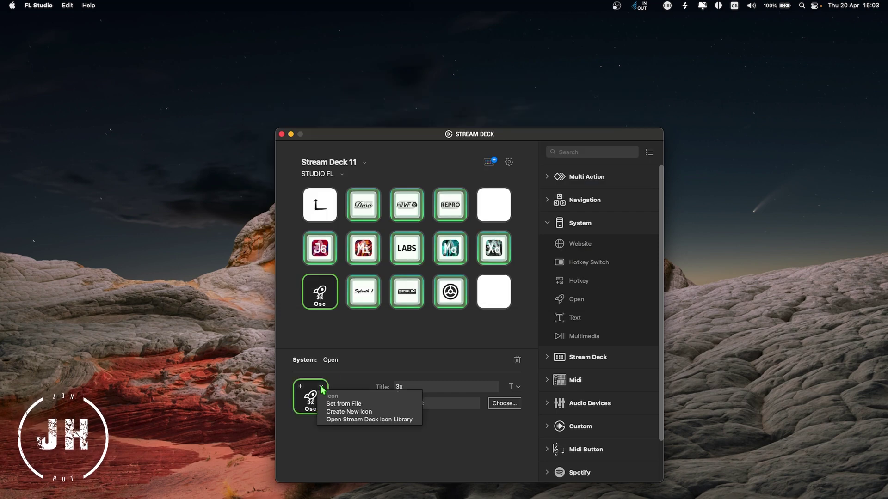
left_click(344, 404)
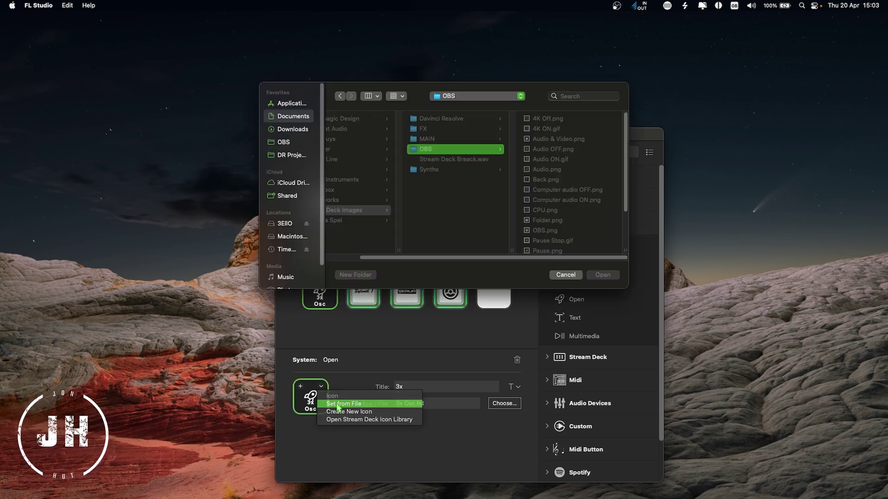
left_click(555, 169)
left_click(602, 275)
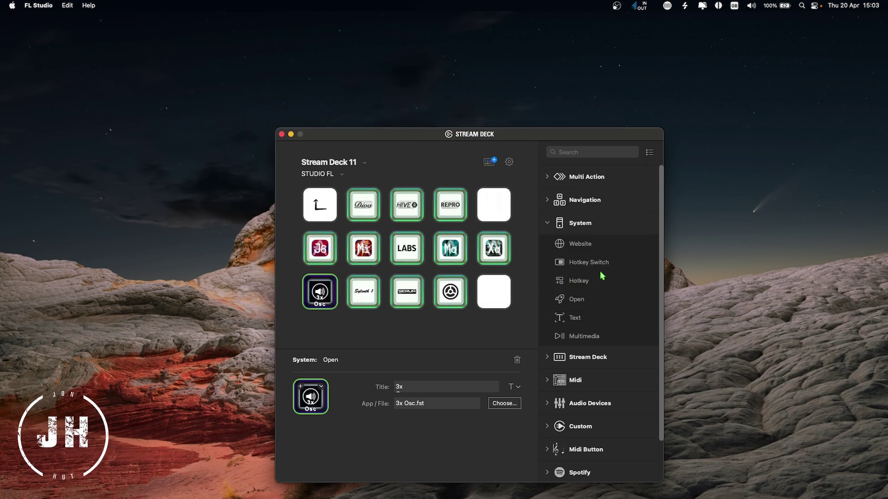
left_click(517, 386)
left_click(402, 351)
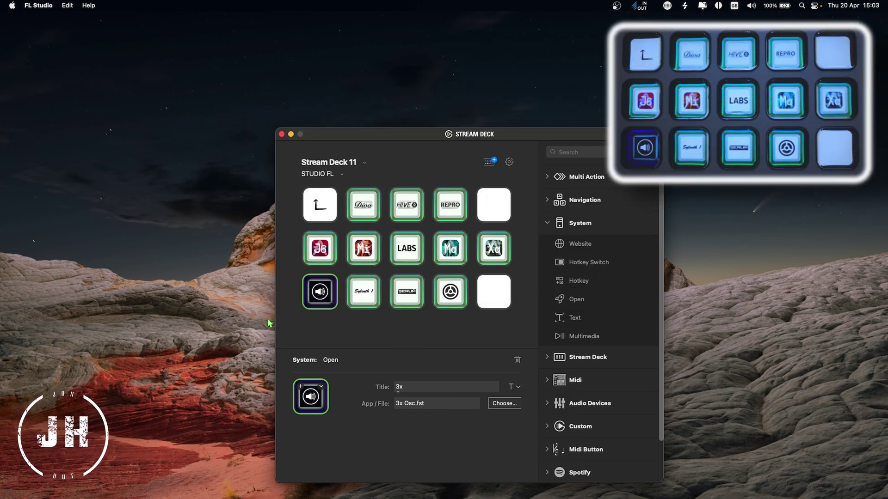
Step: Switch to FL Studio and load 3x Osc as a new channel, moving its plugin window over the Channel rack before closing it
left_click(22, 178)
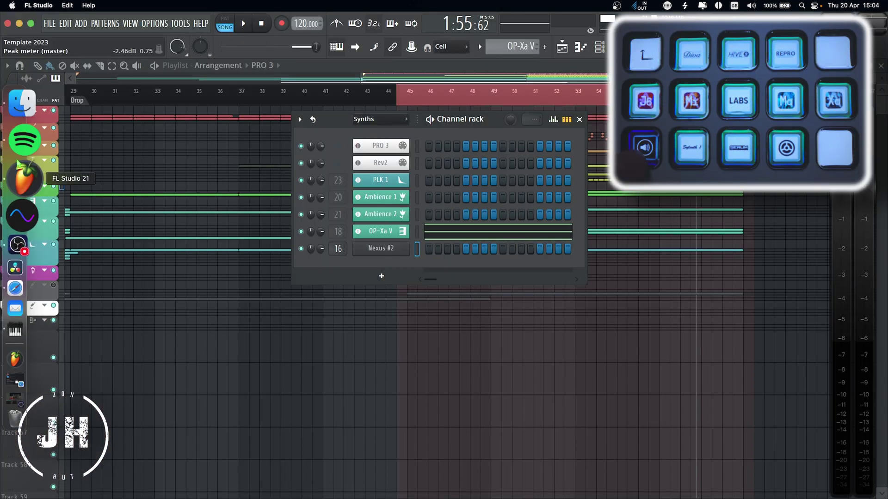
key("ctrl+alt+o")
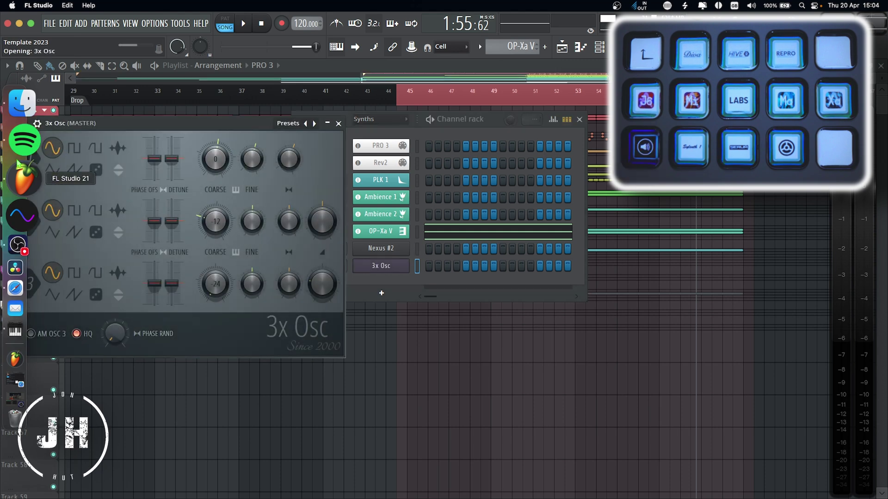
left_click_drag(202, 125, 476, 171)
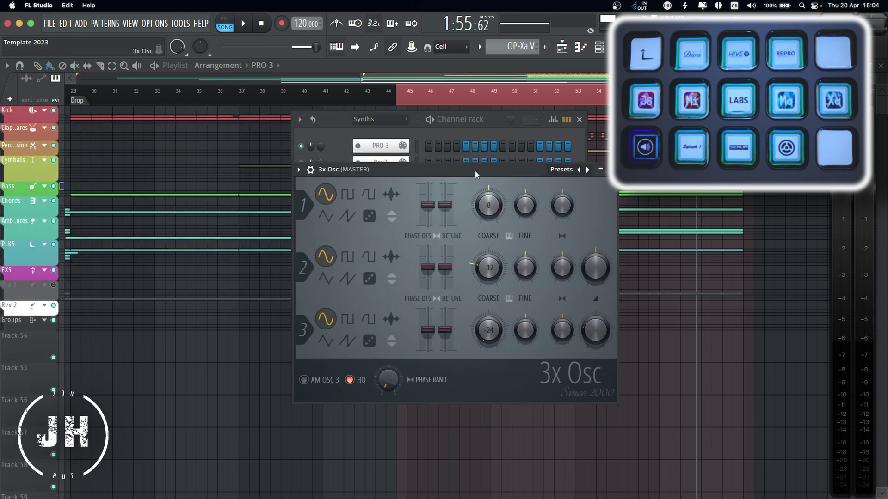
left_click(612, 170)
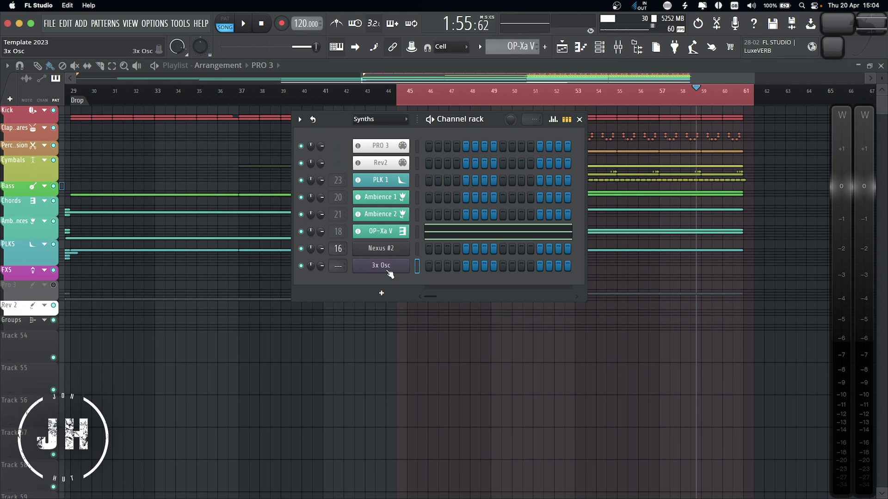
Step: Delete the 3x Osc channel from the Channel rack
right_click(390, 273)
left_click(435, 390)
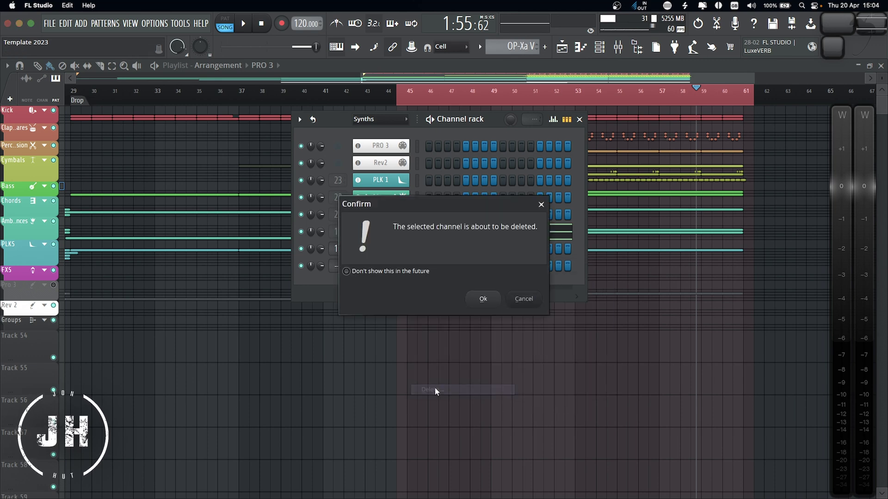
left_click(482, 298)
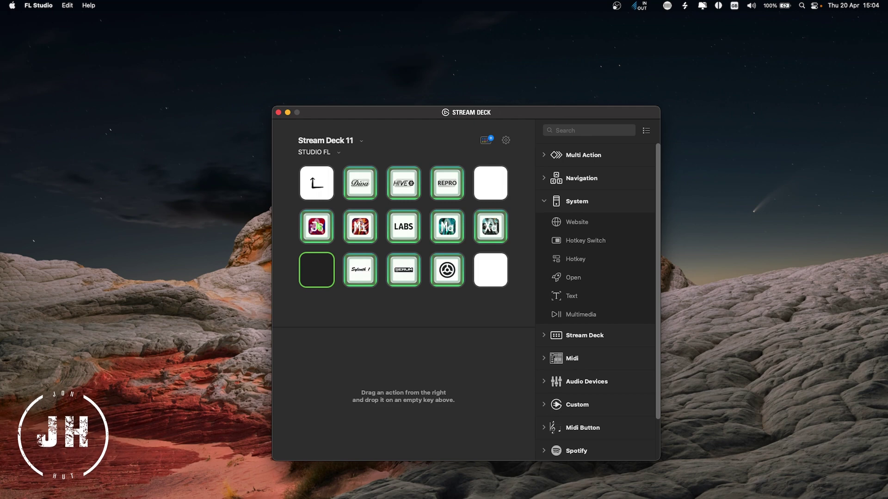
Step: Examine the action sequence inside the Jun-6 V key's Multi Action, including its Switch Profile settings
left_click(316, 227)
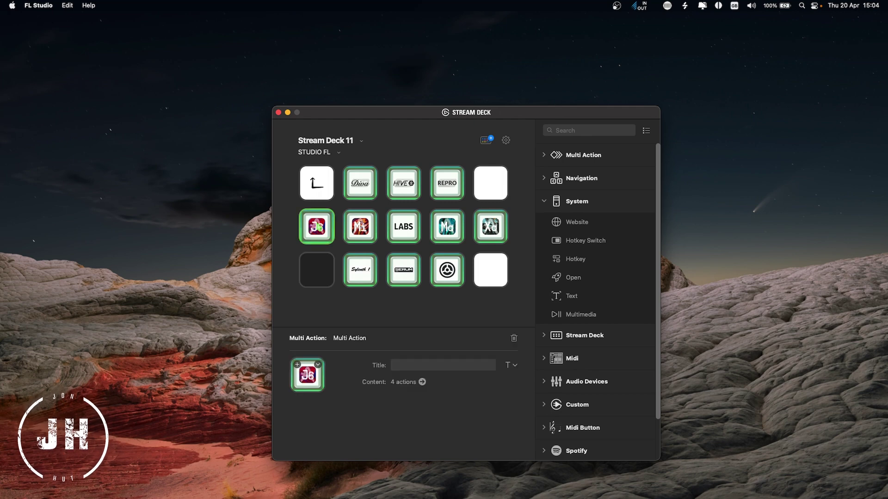
left_click(422, 382)
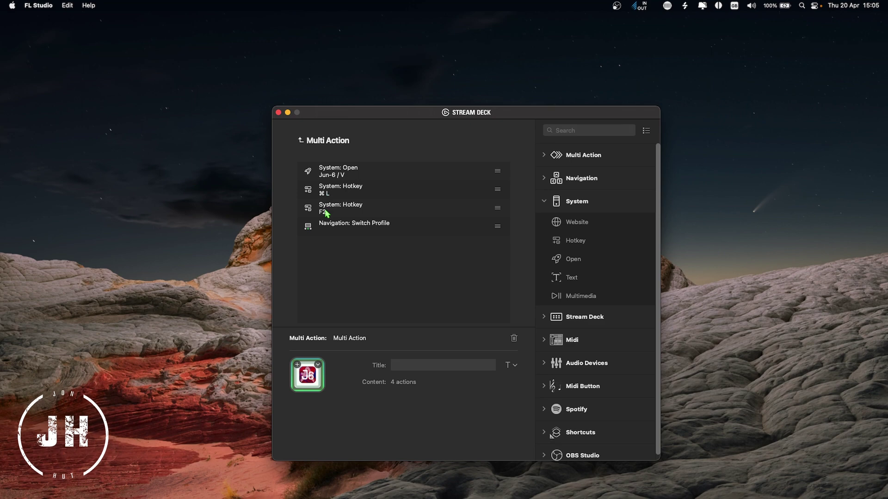
left_click(381, 227)
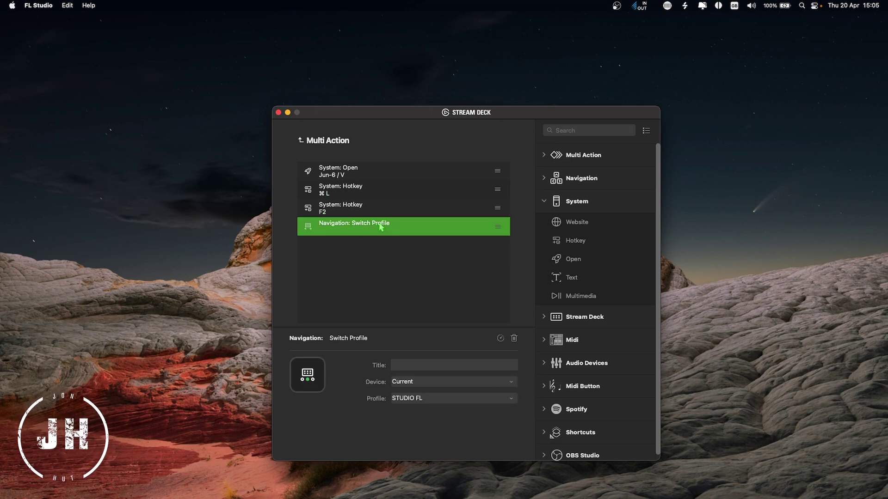
left_click(359, 273)
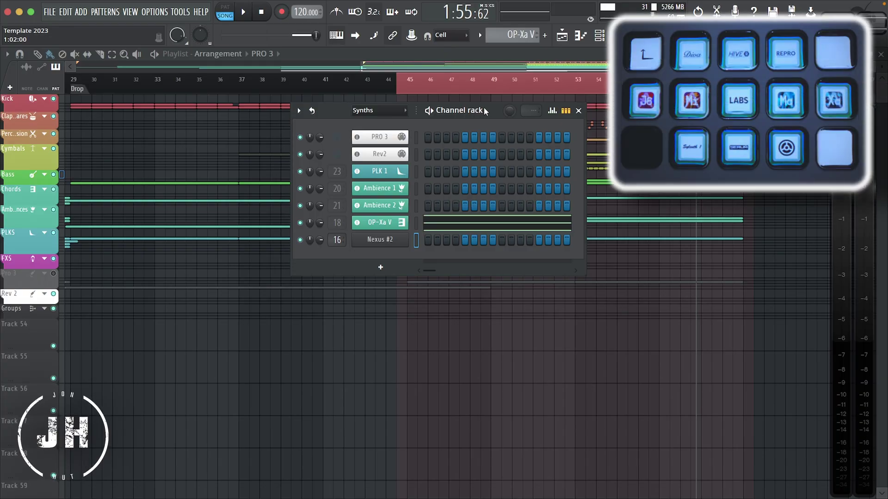
Step: Load Jun-6 V in FL Studio on mixer insert 30 and name the insert Juno
key("ctrl+alt+j")
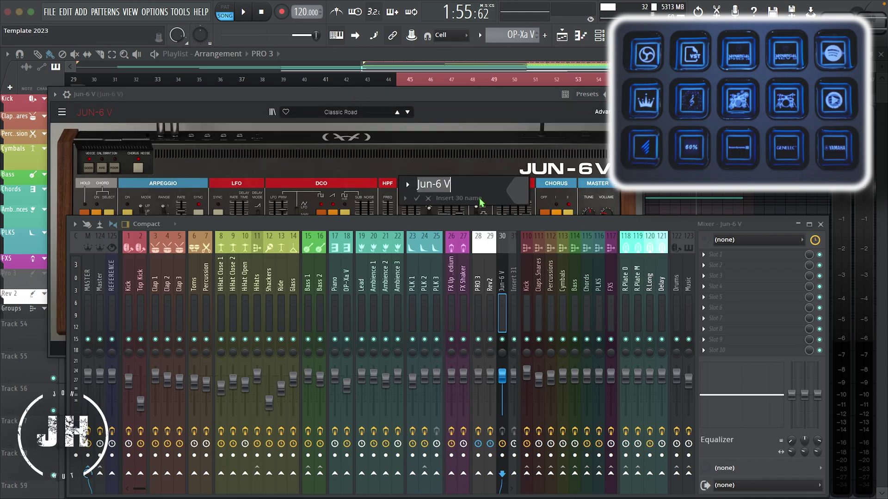
type("Juno")
key("Return")
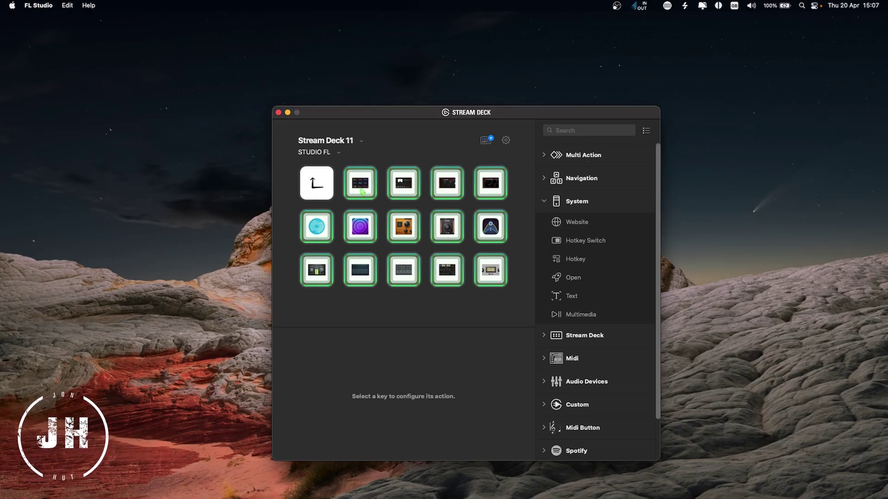
Step: Place a System Open action on the blank key beside the instrument folder key
left_click(448, 183)
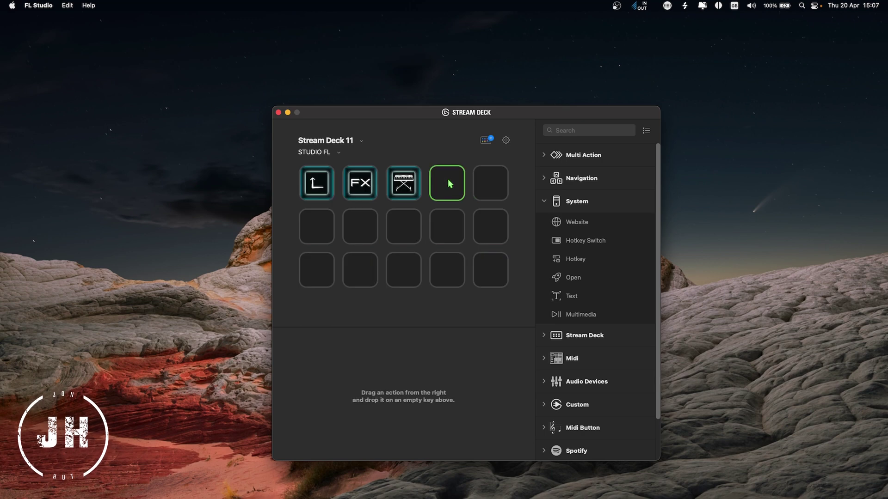
left_click_drag(575, 282, 457, 191)
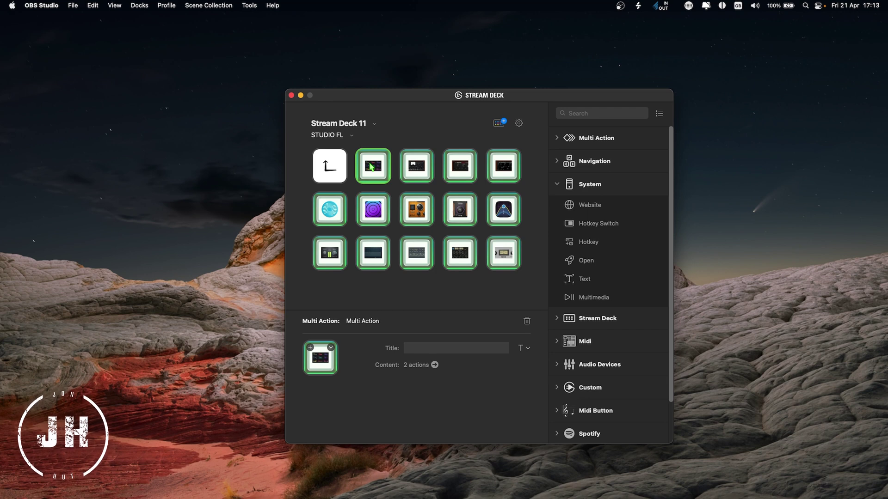
Step: Examine the actions inside the first effect key's Multi Action, including the settings of its System Text action
left_click(434, 364)
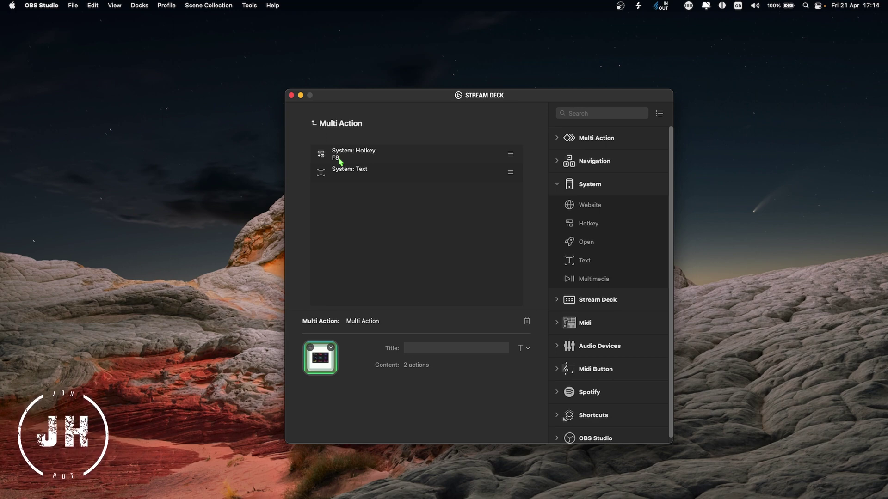
left_click(361, 174)
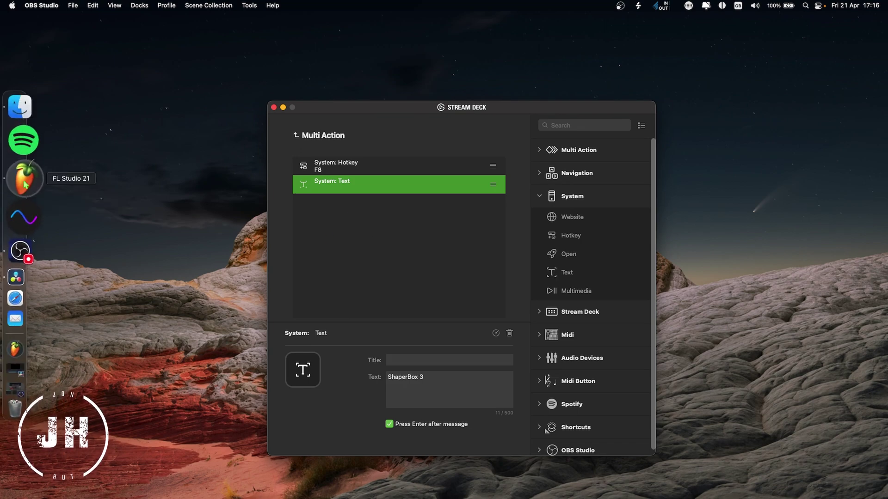
Step: Switch to FL Studio, search the plugin picker for "shar" and choose ShaperBox 3 for mixer insert 31
left_click(15, 171)
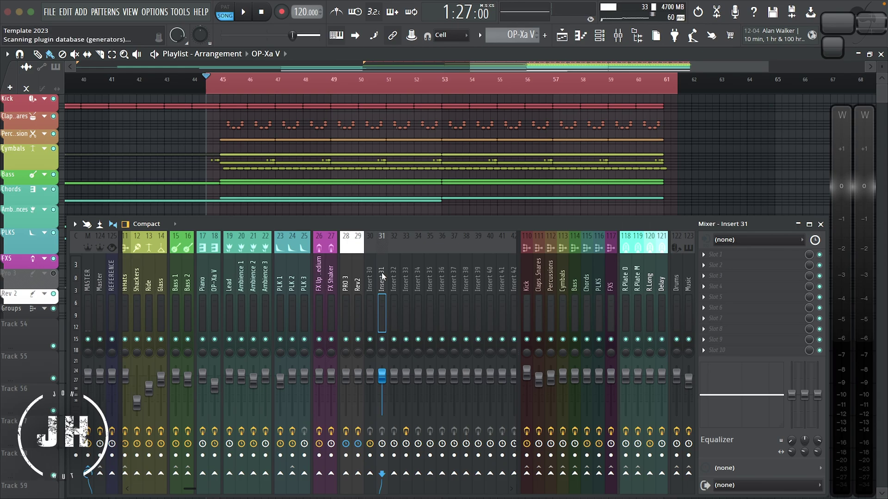
key("F8")
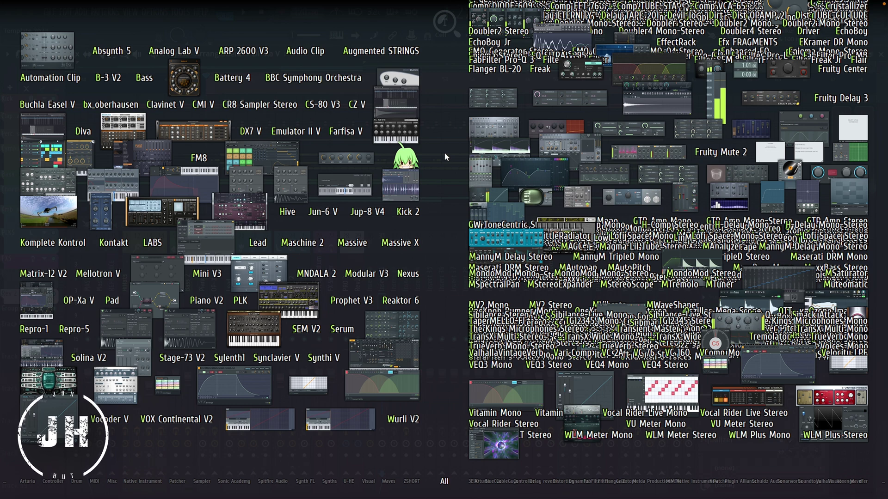
type("shar")
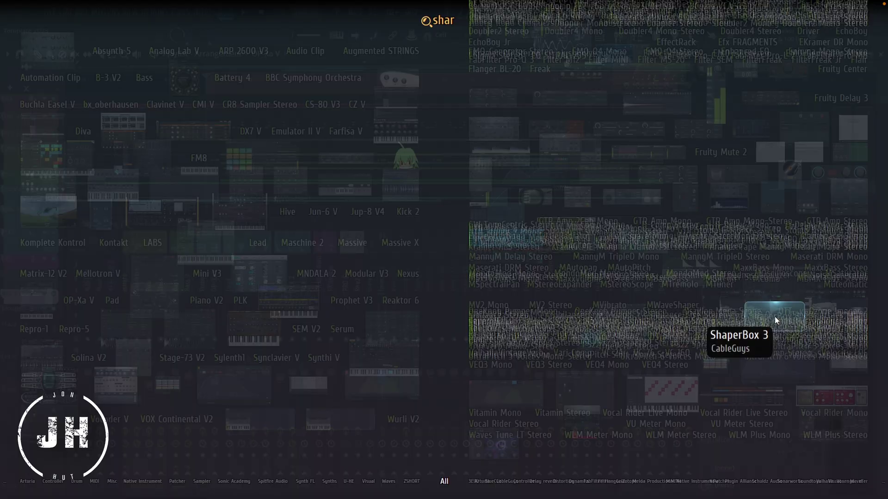
left_click(775, 317)
left_click(382, 272)
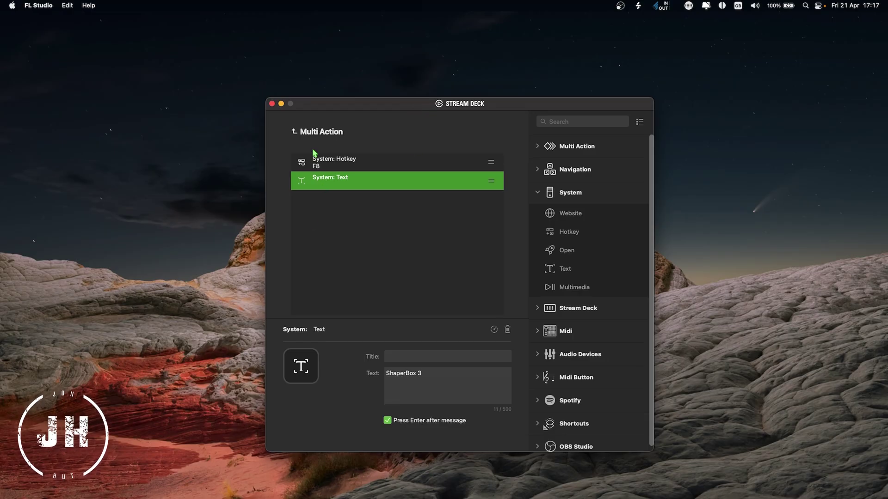
Step: Leave the Multi Action editor and load Ozone Imager 2 on mixer insert 35 in FL Studio
left_click(295, 132)
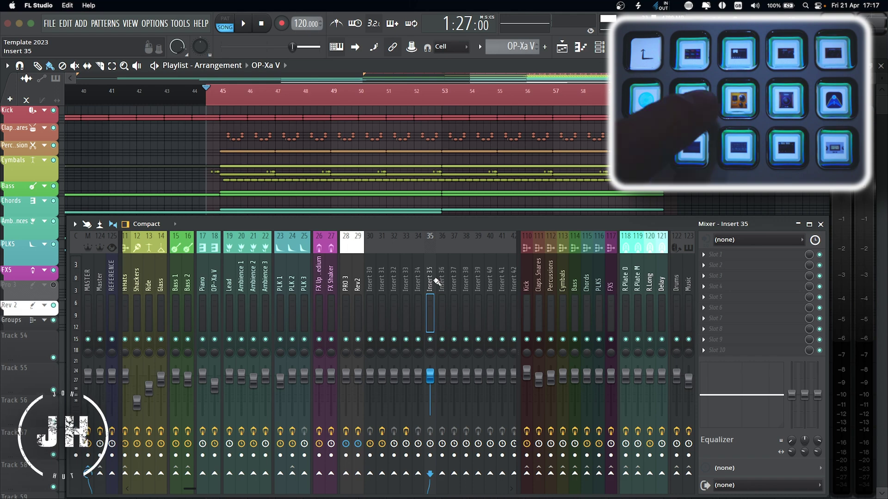
key("F8")
left_click(684, 307)
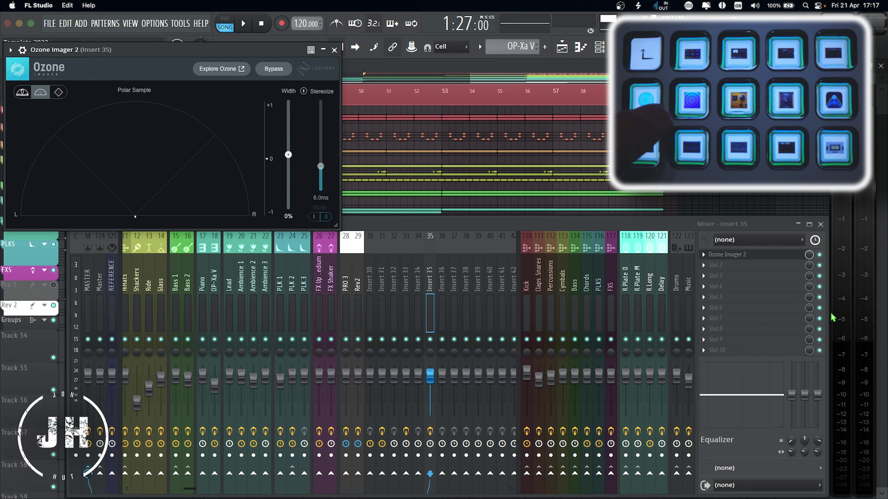
Step: Add H-Delay Stereo below Ozone Imager 2 on mixer insert 35, reposition the plugin window and reopen the plugin picker
key("F8")
left_click(495, 246)
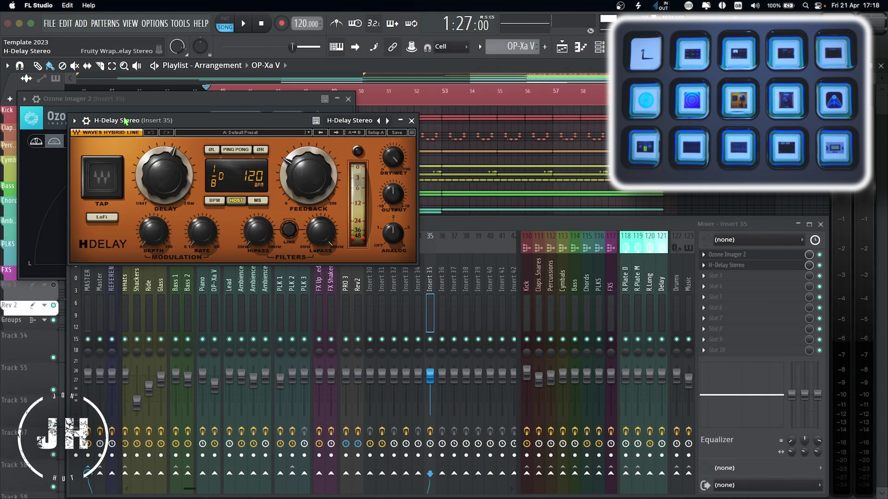
left_click_drag(76, 65, 125, 121)
key("F8")
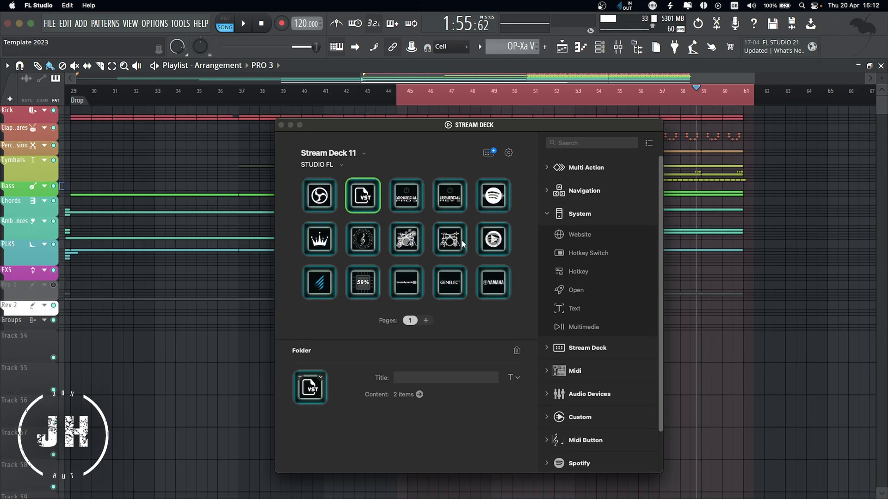
Step: Look through the treble-clef, crown and two Sequential synth keys in the main STUDIO FL profile
left_click(407, 196)
left_click(363, 239)
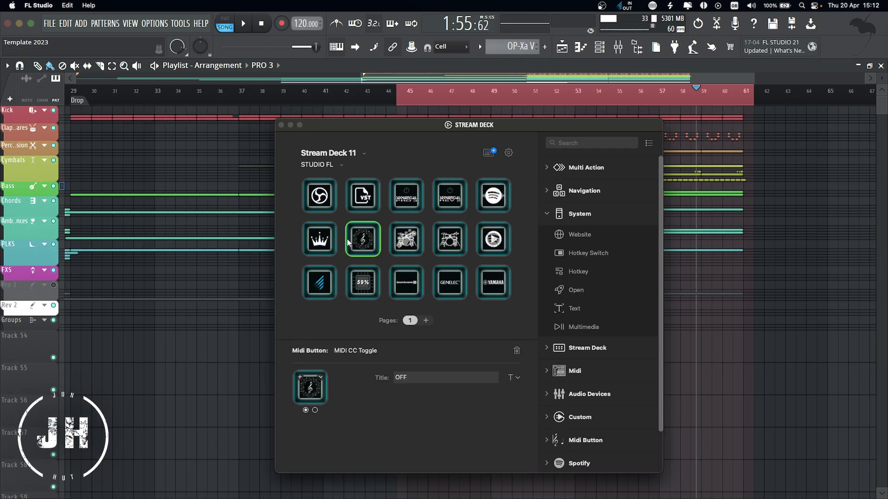
left_click(320, 239)
left_click(405, 191)
left_click(449, 196)
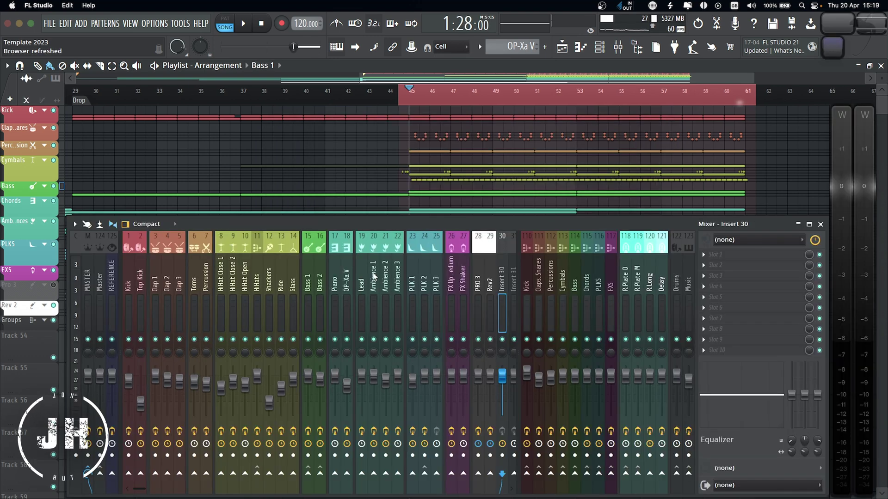
Step: Link the MUTE slot's on/off switch on the Music mixer track to a controller and start song playback
left_click(680, 282)
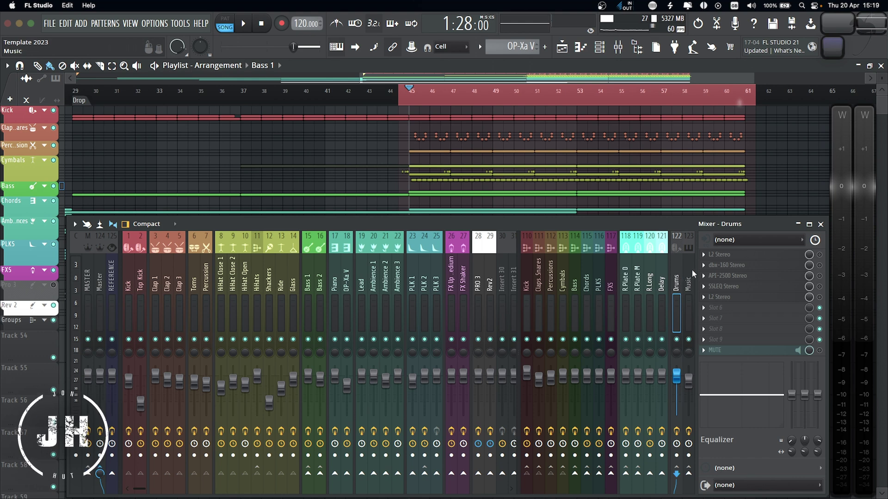
left_click(692, 271)
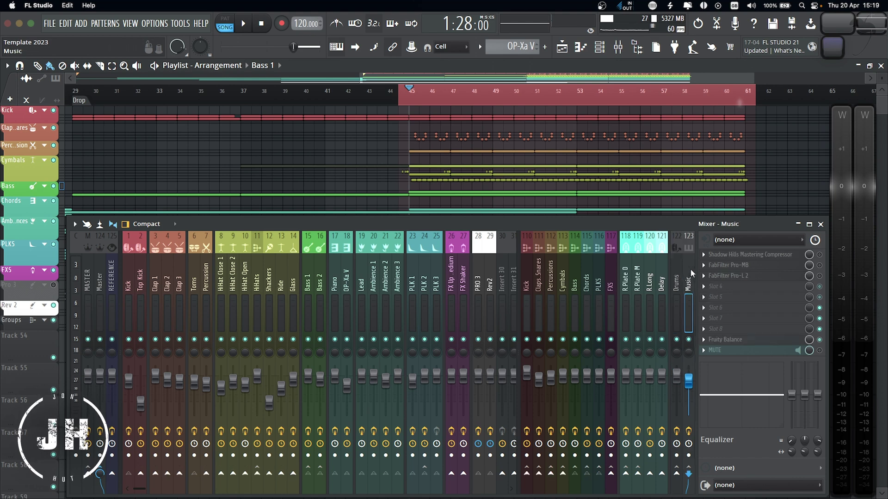
right_click(821, 351)
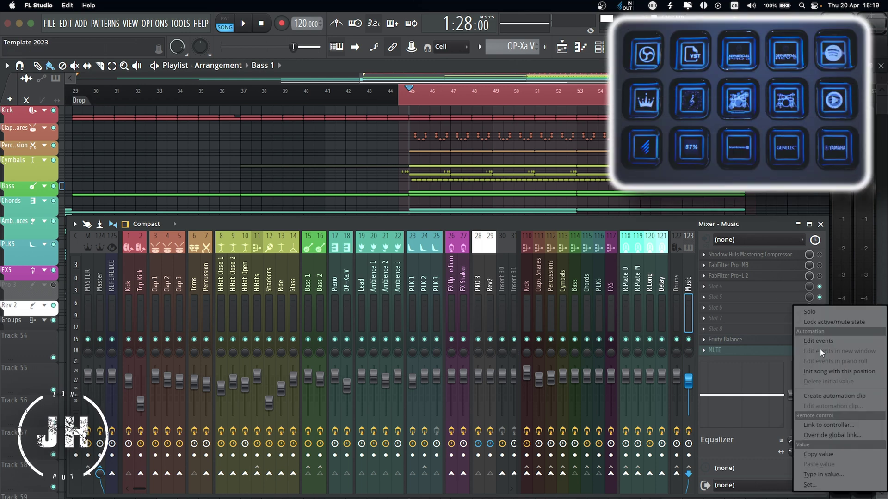
left_click(818, 425)
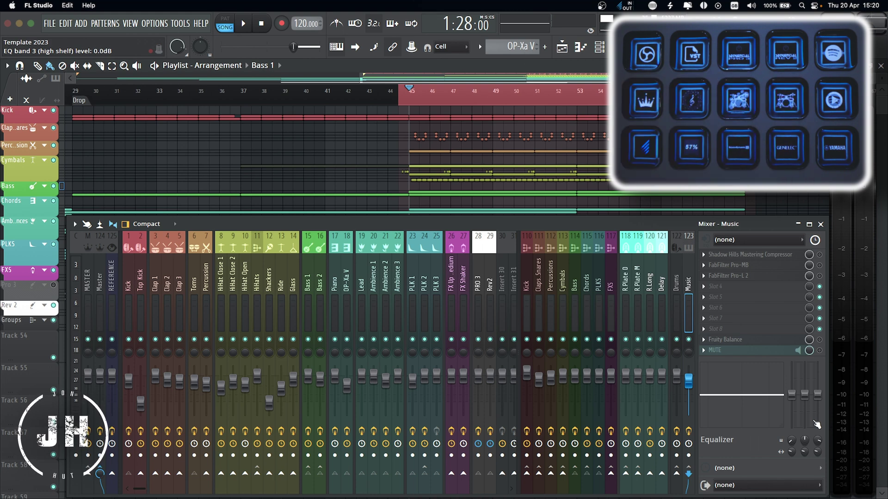
key("space")
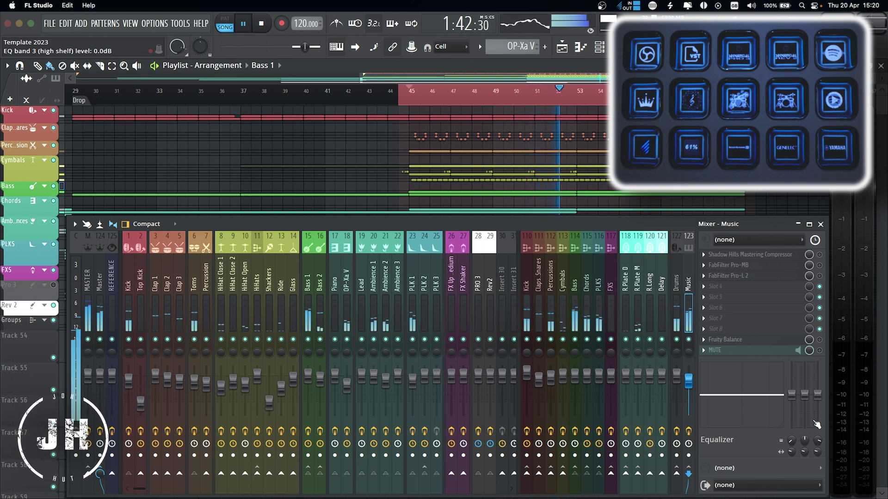
Step: Stop and restart song playback several times to audition the drum and music mute keys, leaving playback stopped
key("space")
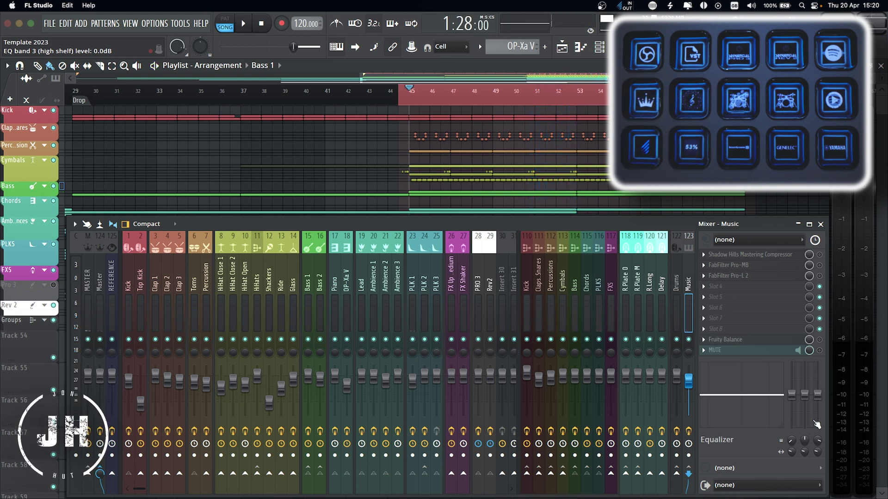
key("space")
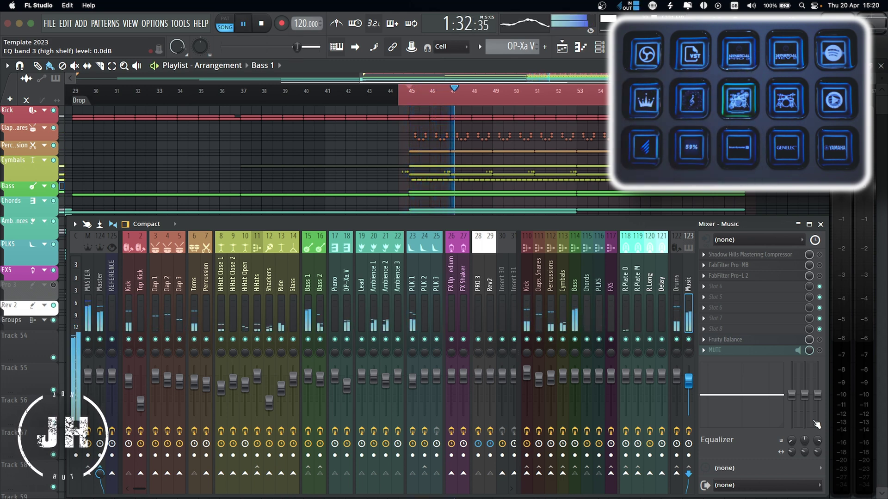
key("space")
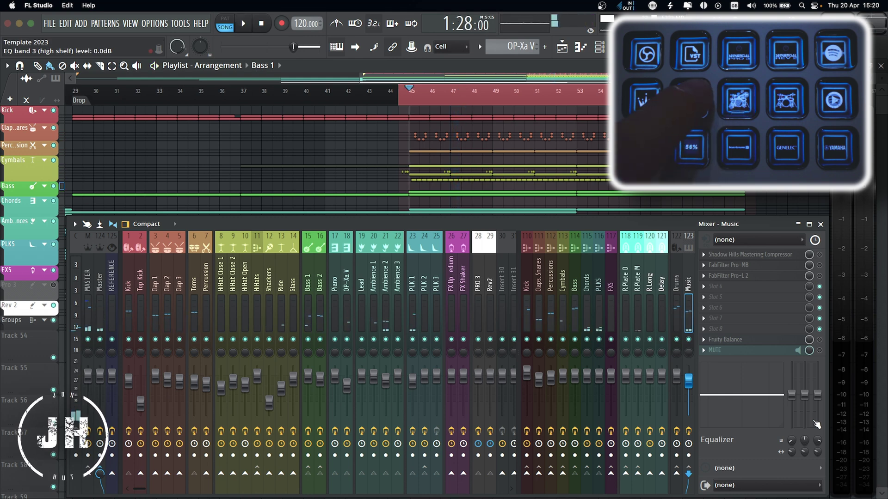
key("space")
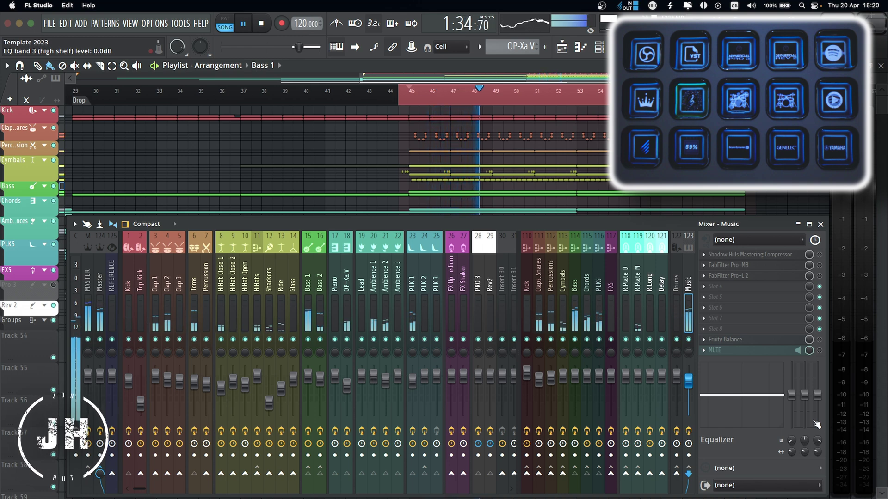
key("space")
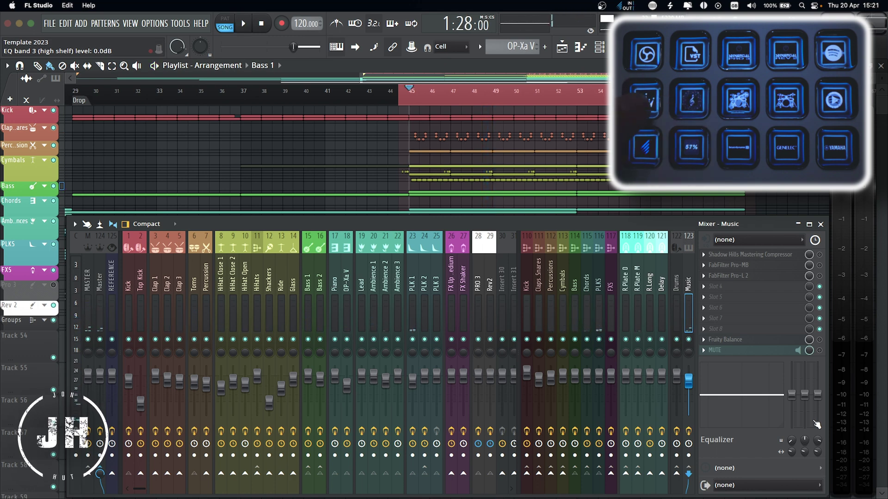
Step: Review and accept the controller link of the Gain Staging slot's on/off switch on the MASTER mixer track, and compare with the Master track
left_click(102, 270)
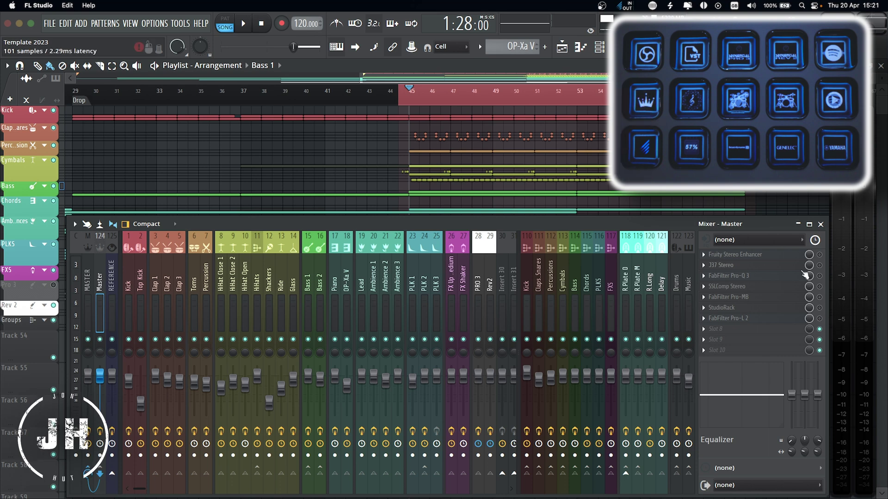
left_click(91, 267)
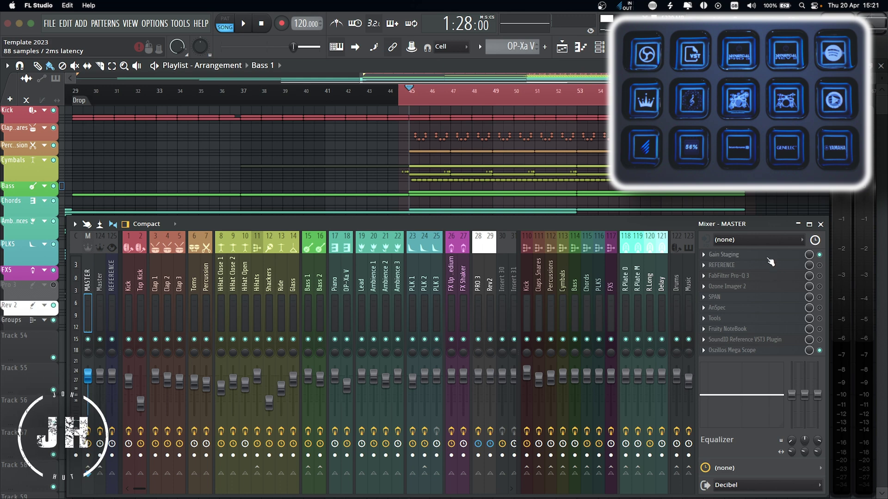
right_click(809, 255)
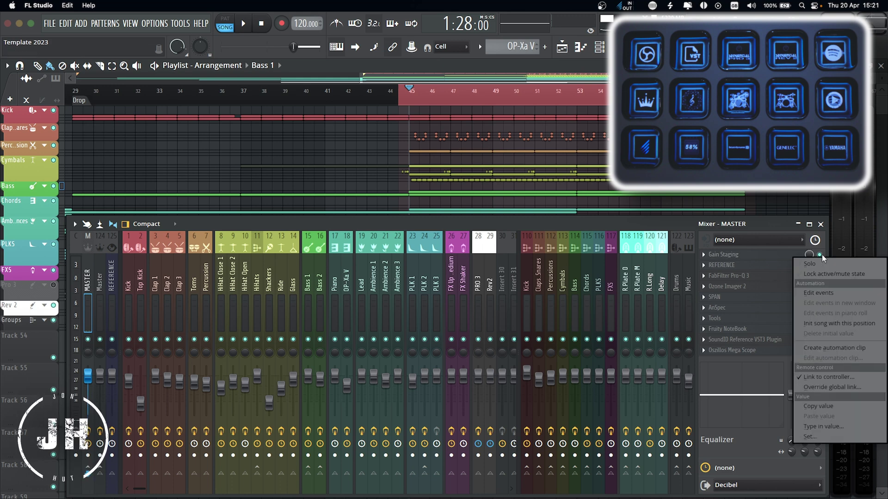
left_click(832, 377)
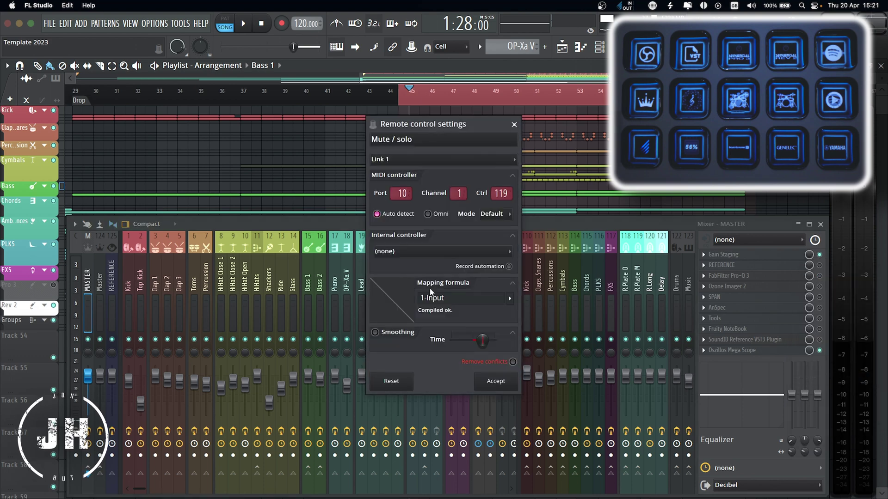
left_click(497, 381)
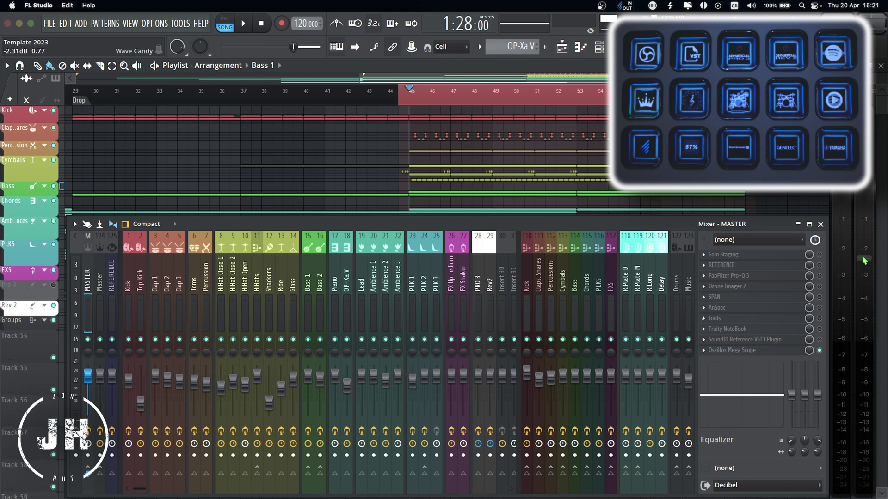
left_click(100, 270)
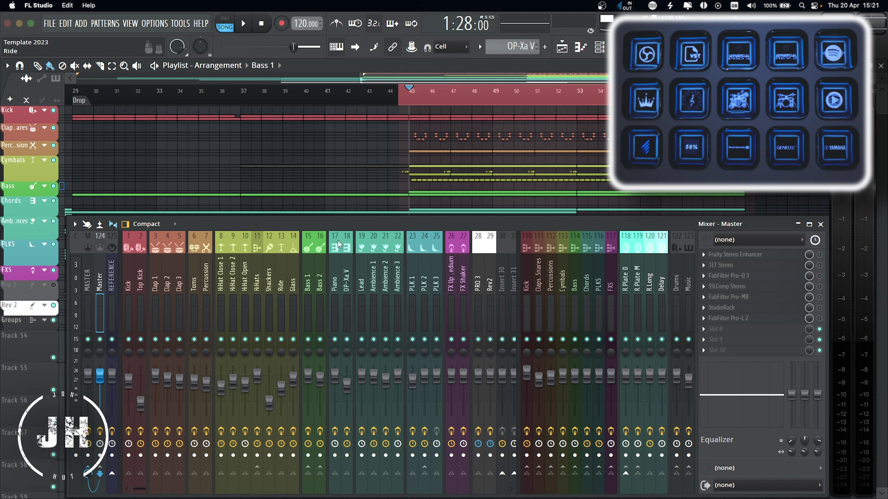
left_click(88, 279)
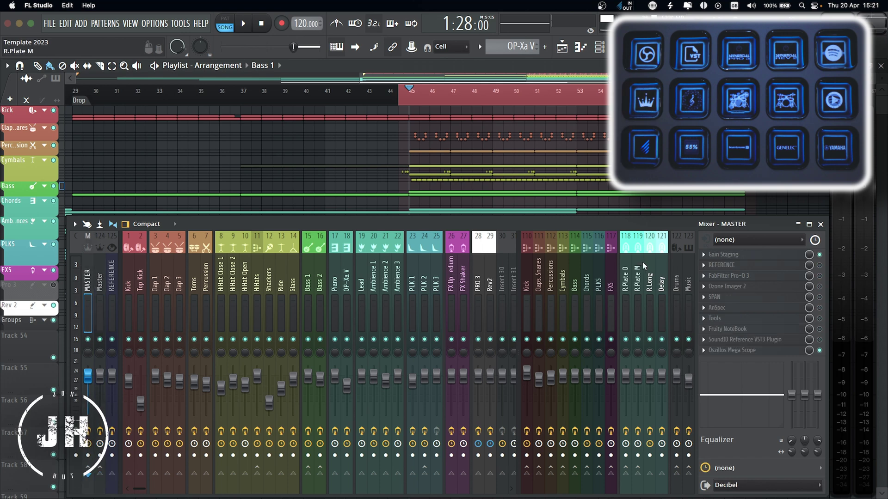
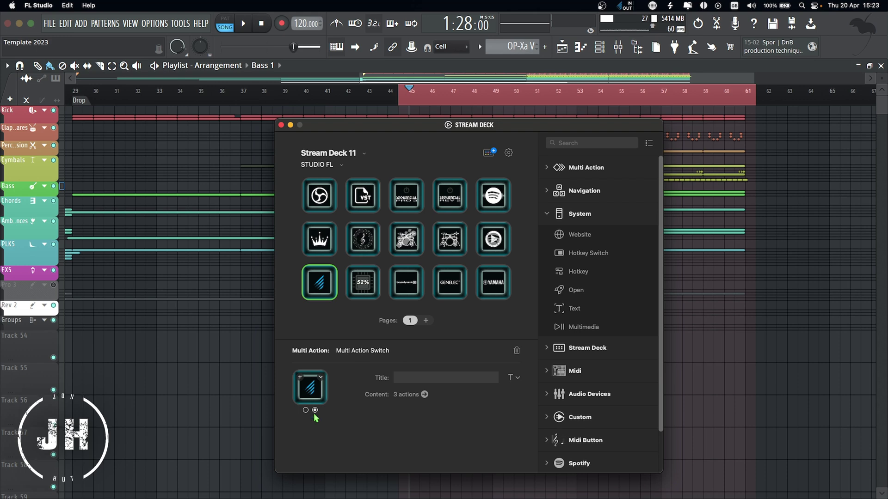
Step: Examine the audio device, MIDI CC and MMC actions in both states of the Multi Action Switch key and close the Stream Deck window
left_click(365, 185)
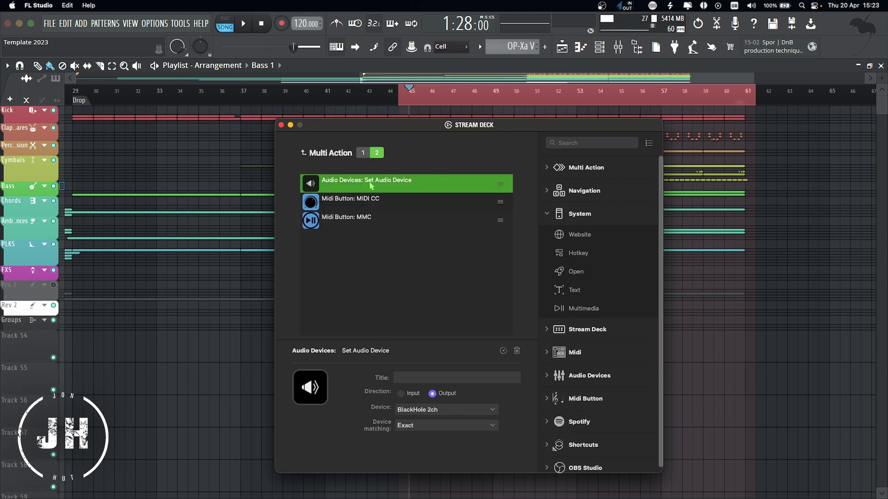
left_click(345, 201)
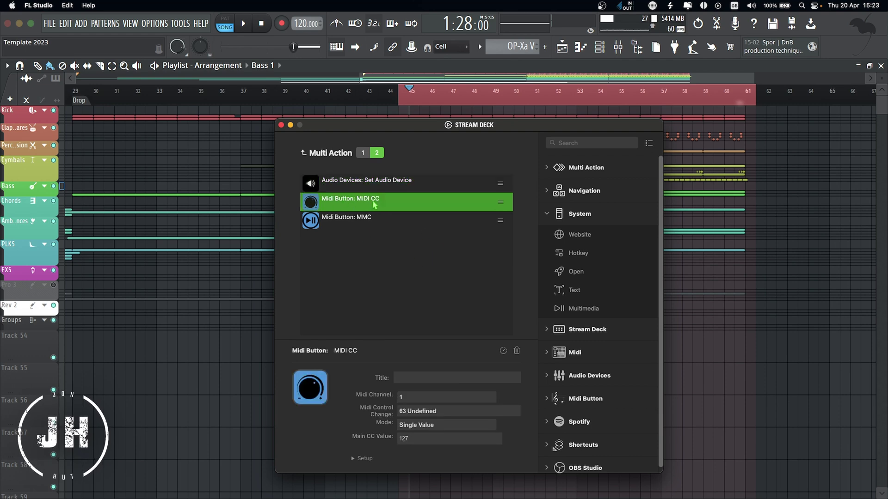
left_click(349, 223)
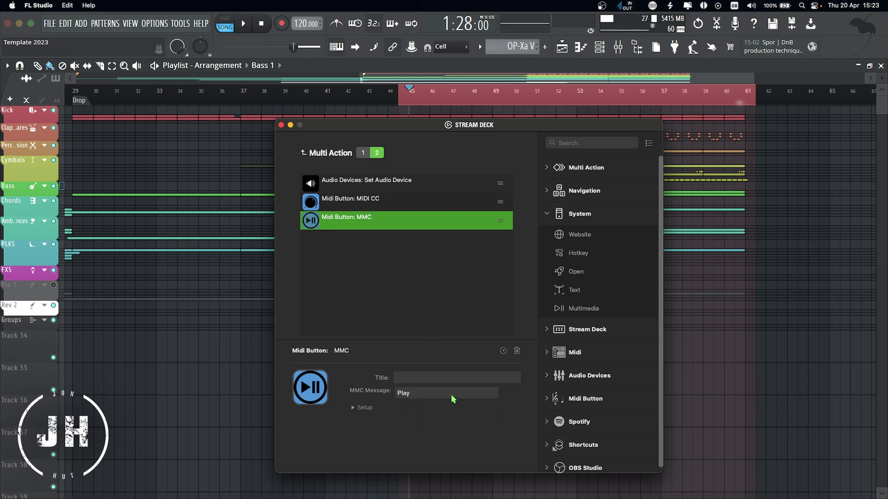
left_click(363, 153)
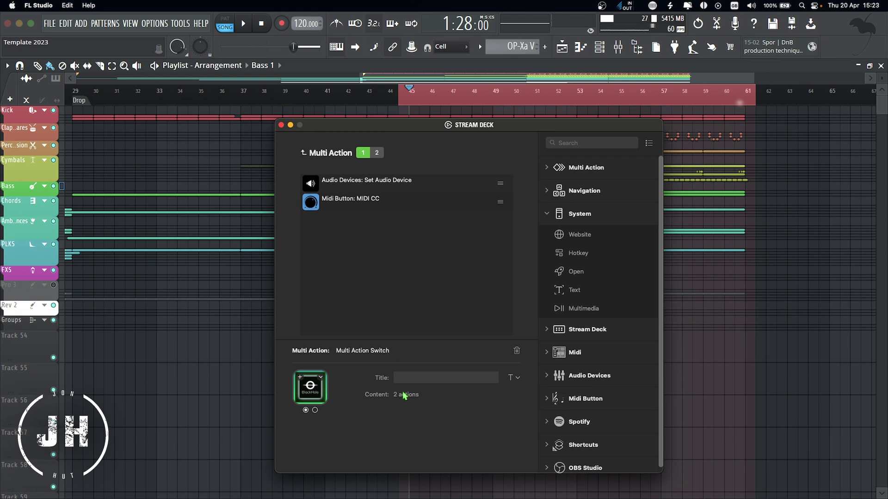
left_click(390, 184)
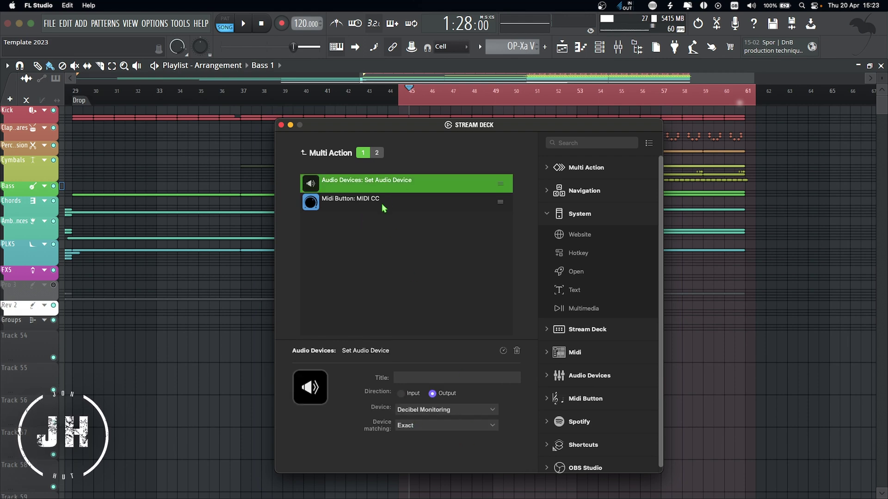
left_click(363, 203)
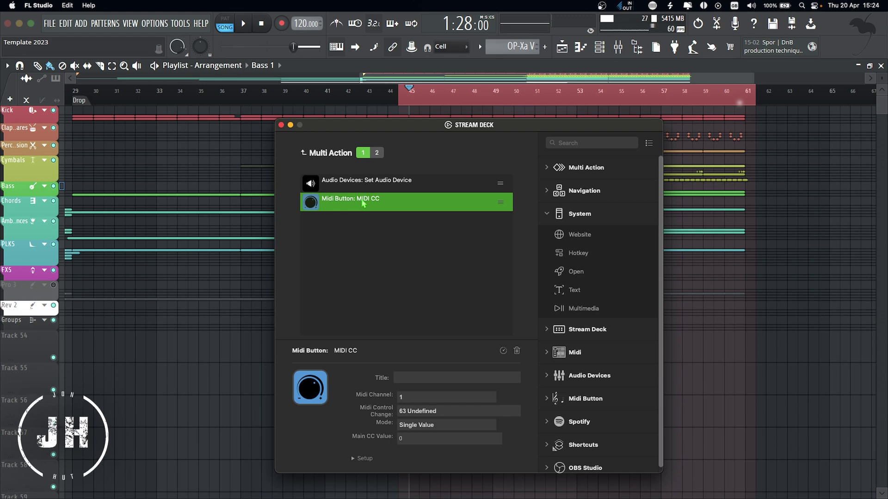
left_click(281, 125)
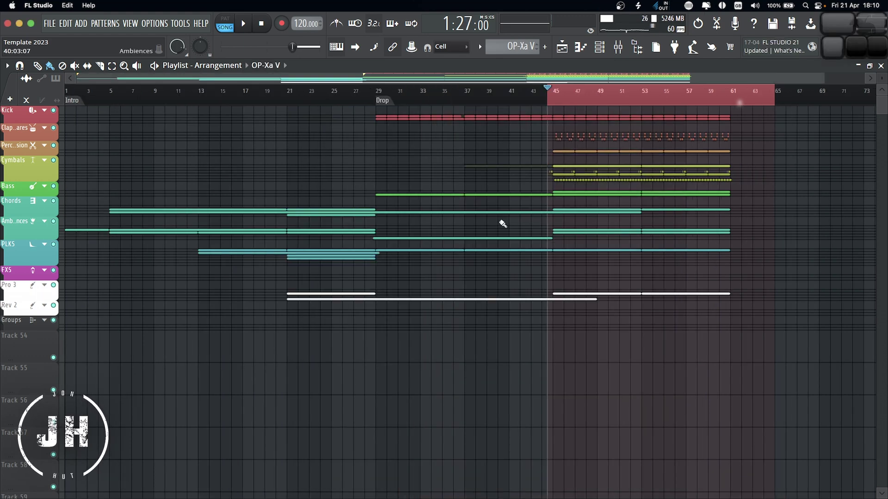
Step: Get FL Studio out of the way and play the Beginning (Original Mix) MP3 from the desktop in Music
left_click(19, 23)
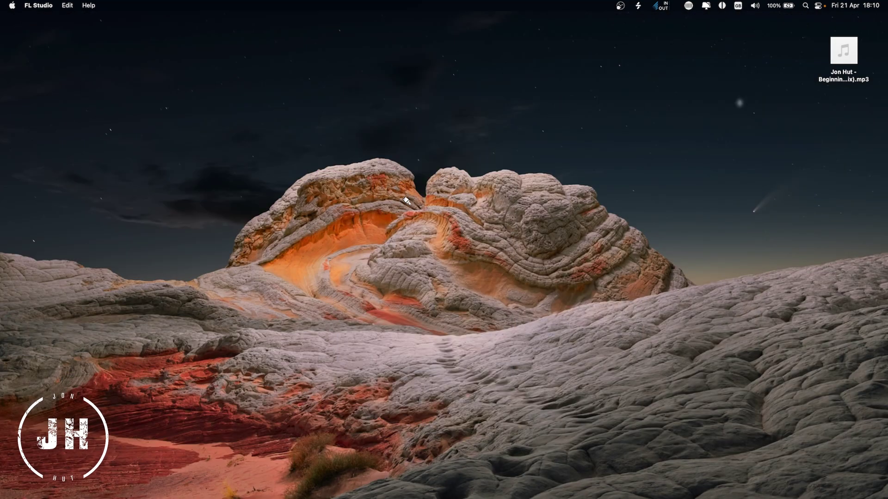
mouse_move(2, 198)
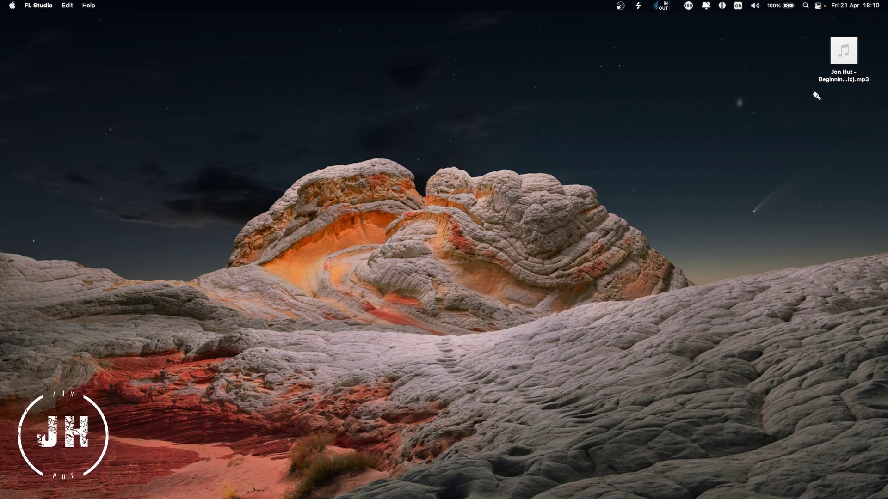
double_click(845, 62)
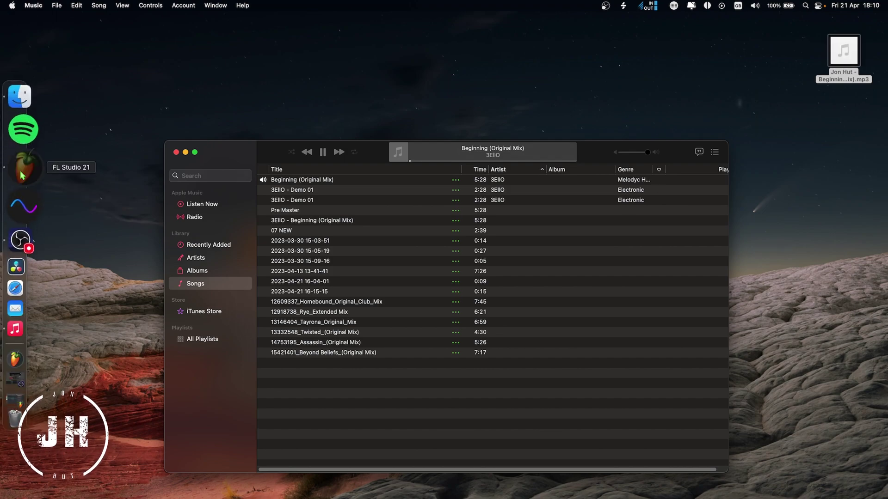
Step: Switch back to FL Studio, show the mixer and start song playback
left_click(19, 170)
key("F9")
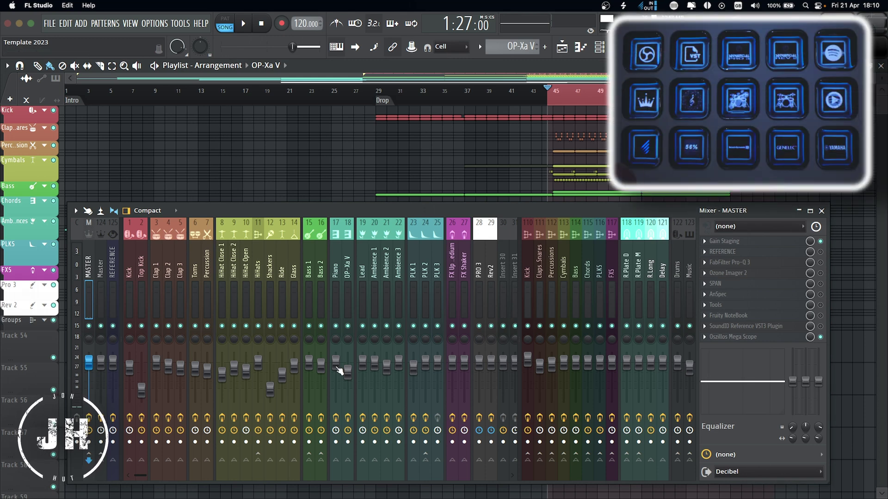
key("space")
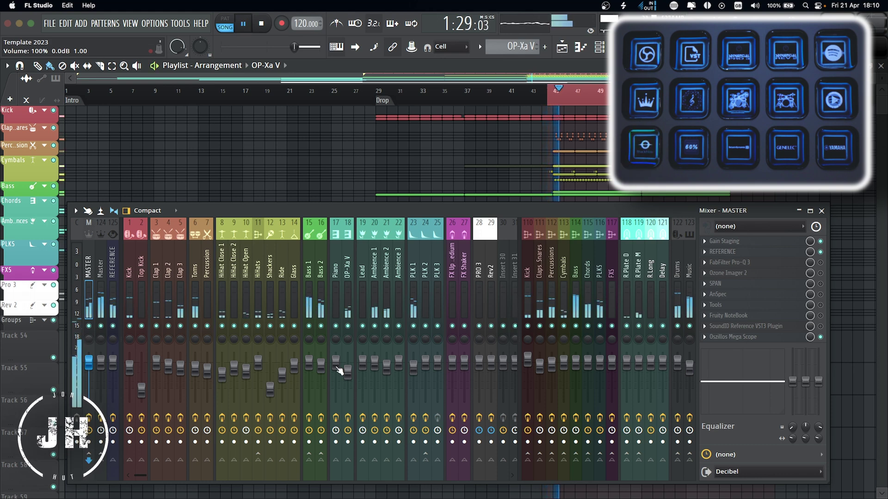
Step: Open the REFERENCE plugin on the MASTER mixer track and compare Original against Reference, ending on Original
left_click(736, 253)
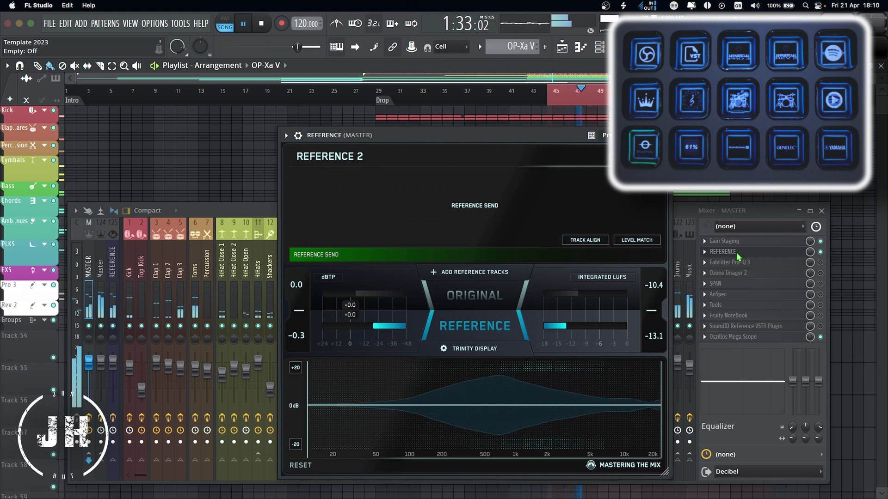
left_click(483, 296)
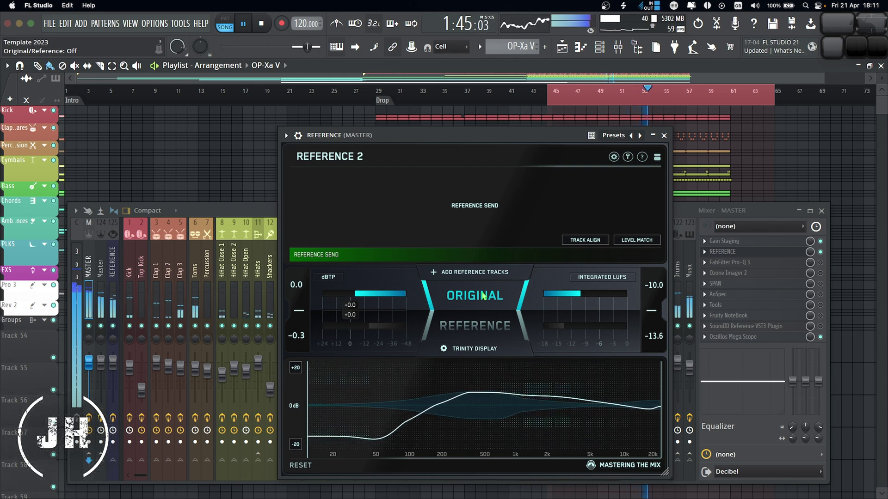
left_click(470, 323)
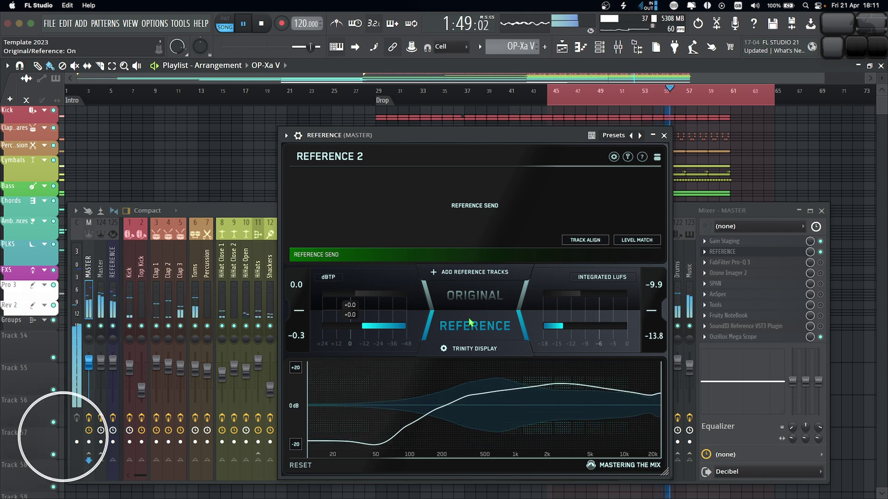
left_click(475, 301)
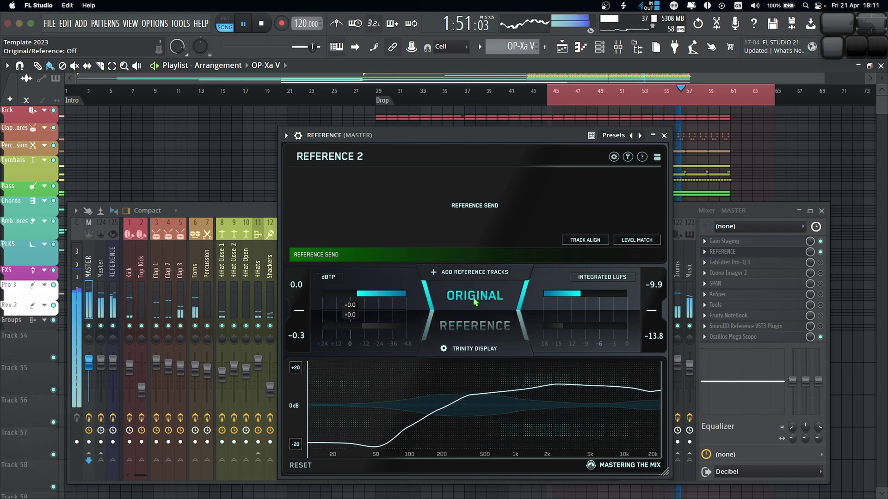